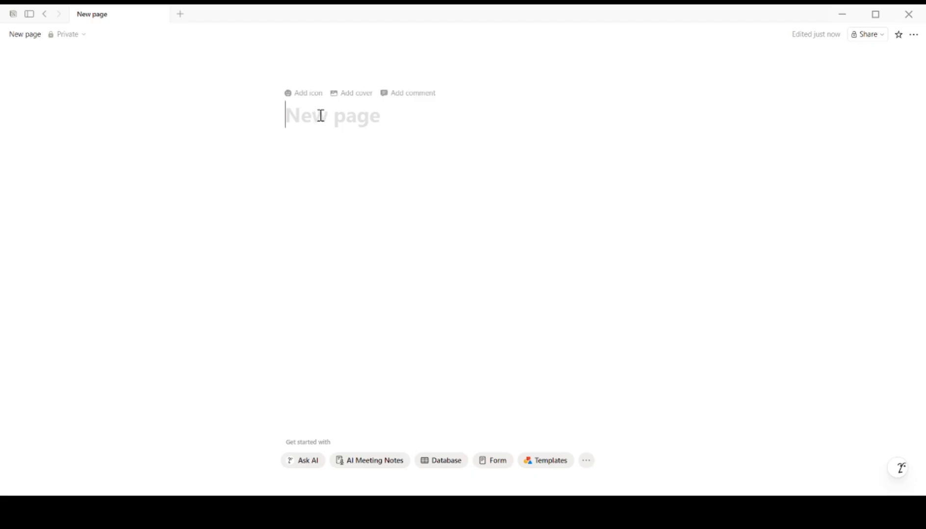
Title the new page "Habit Tracker" and give it a target icon
type("Habit ")
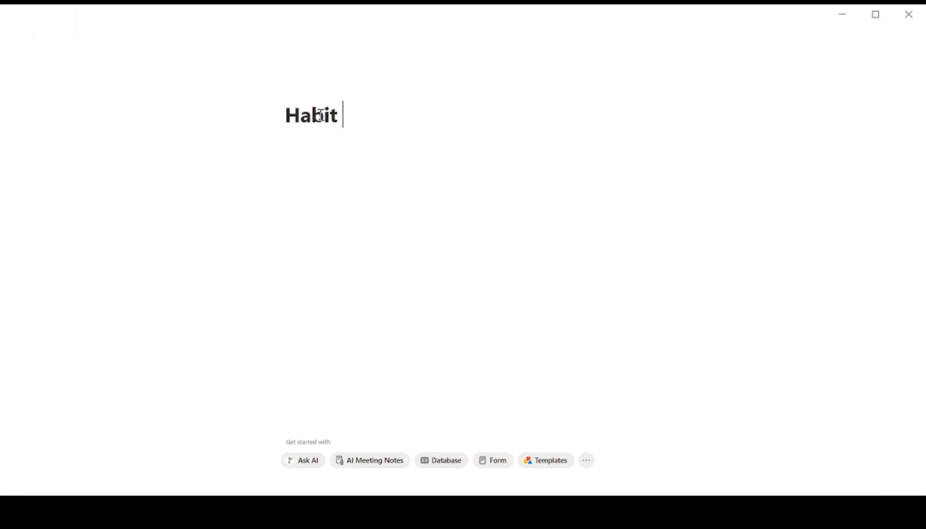
type("Tracker")
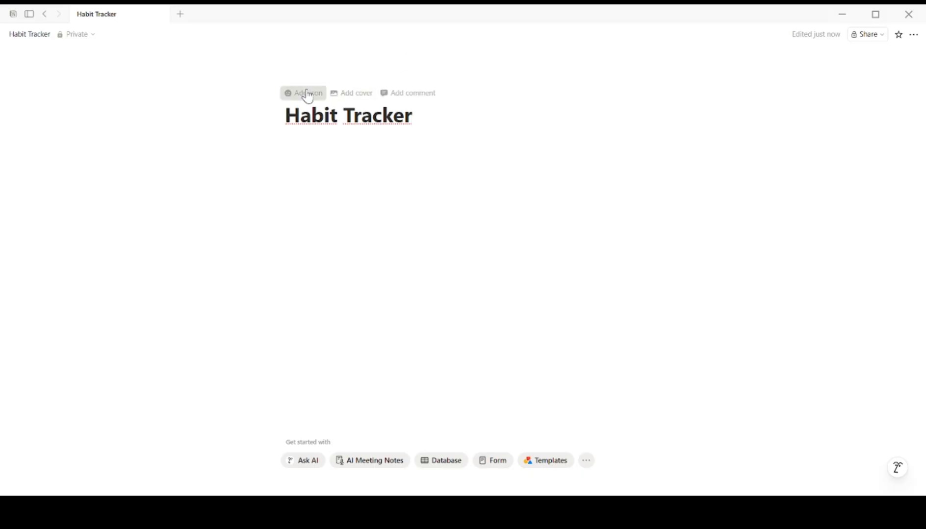
left_click(305, 94)
left_click(213, 209)
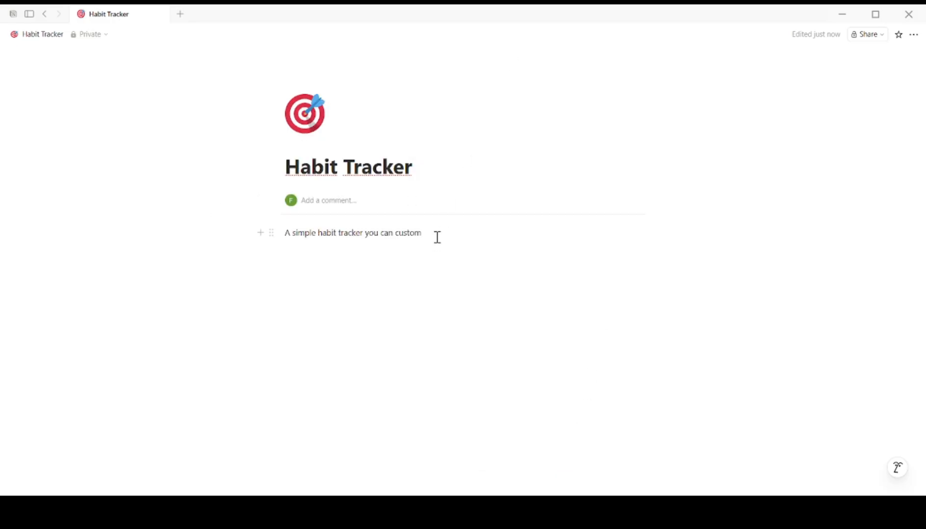
Complete the intro line "A simple habit tracker you can customize" and add a divider under the callout text "Track your habits daily and stay consistent."
type("i")
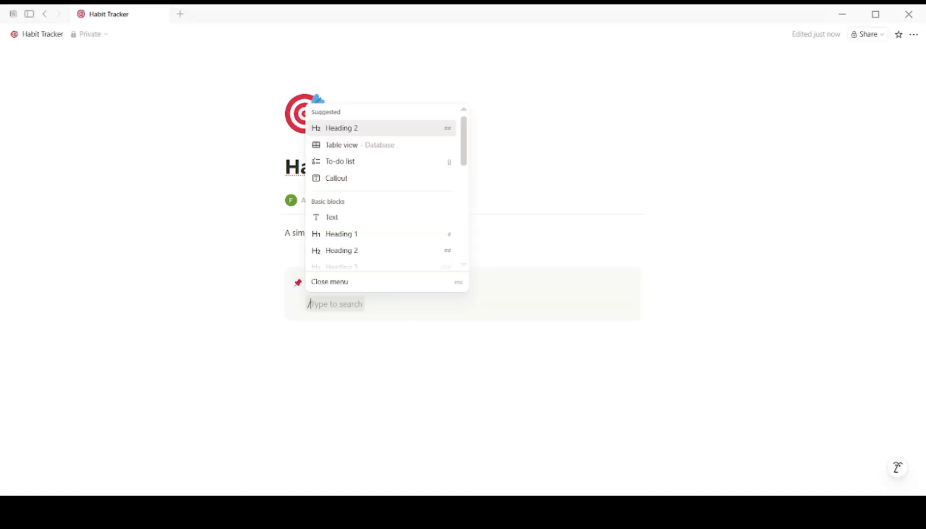
type("divi")
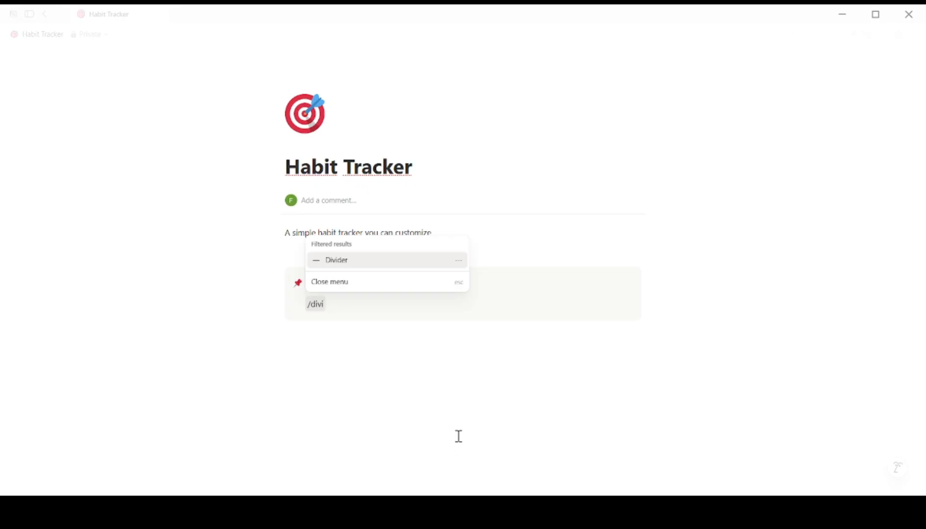
left_click(378, 260)
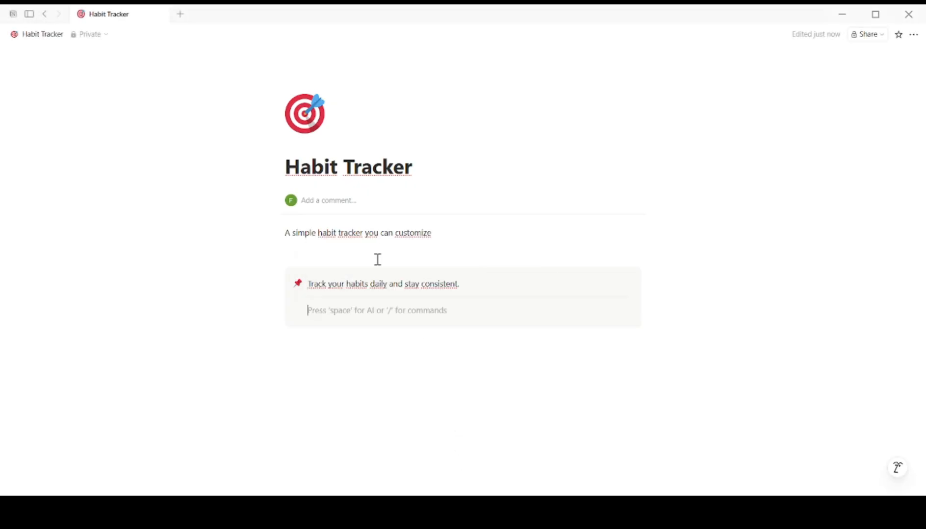
key("Return")
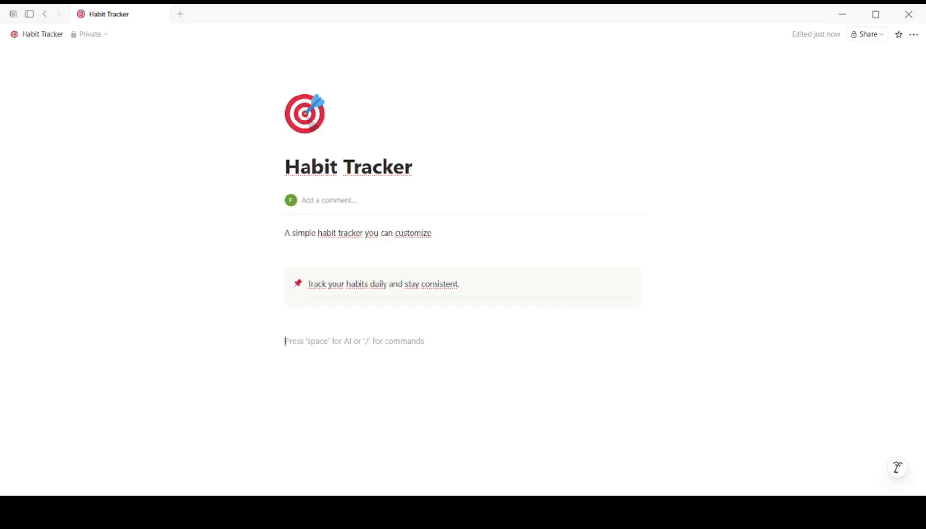
Insert a table view database below the callout
type("/t")
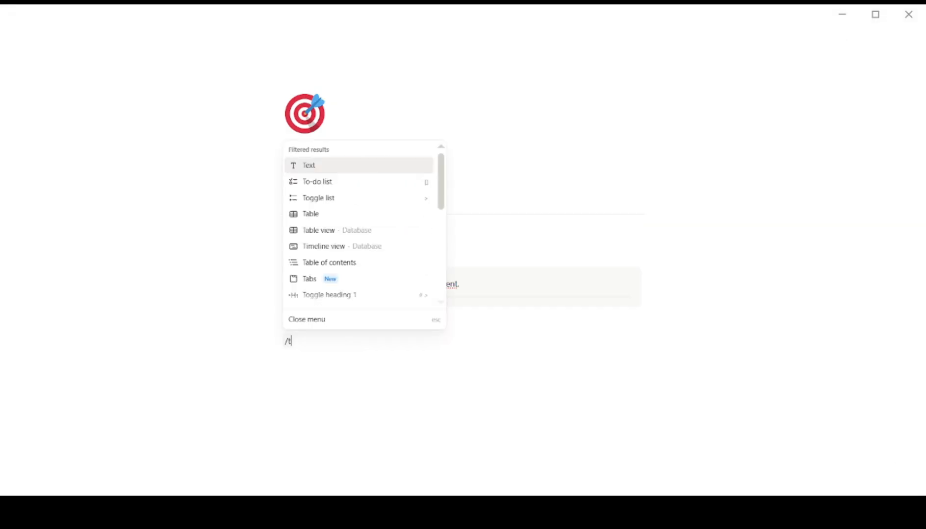
type("ab")
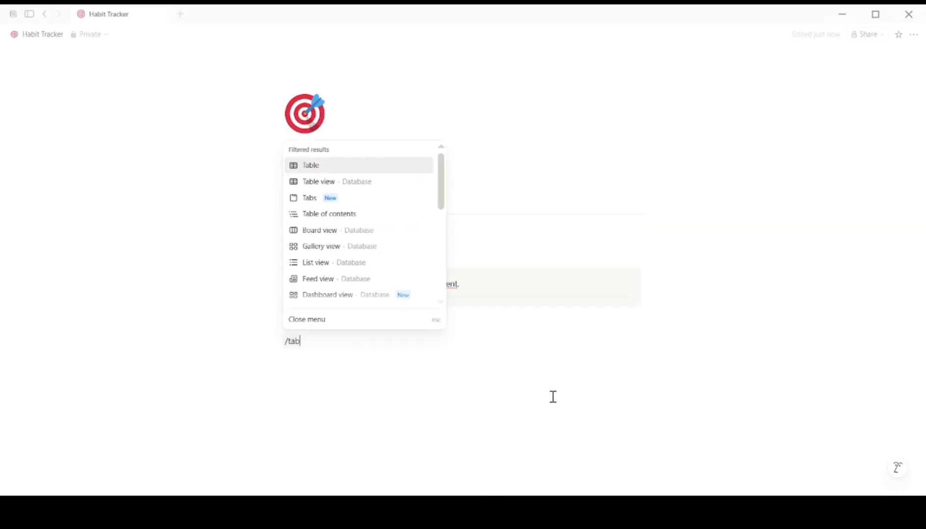
left_click(365, 182)
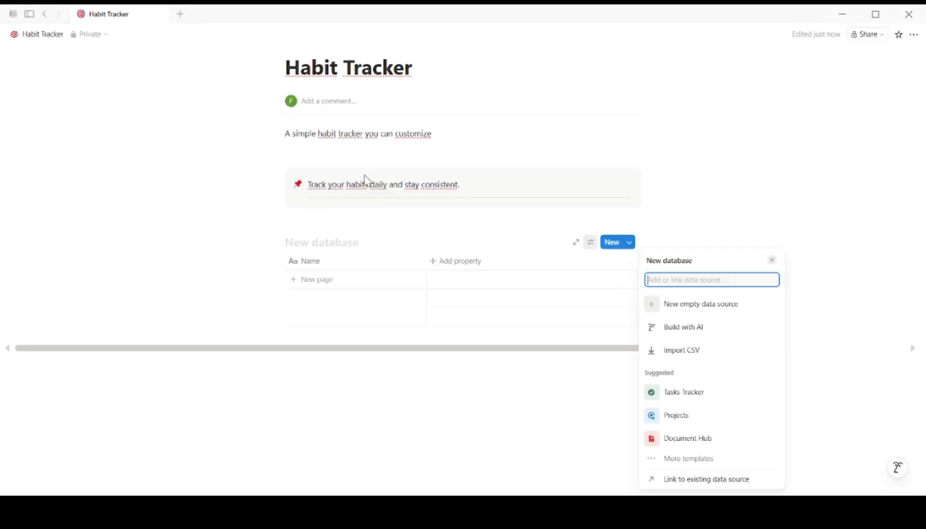
left_click(297, 458)
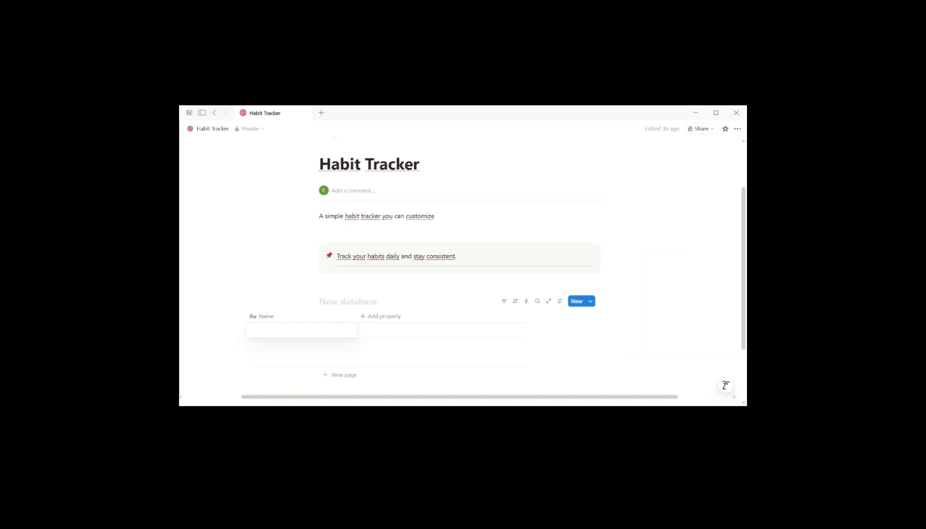
Enter the habits "Excercise 30min", "Read 20 pages" and "Meditate 10 min" as the three rows of the database
type("Ex")
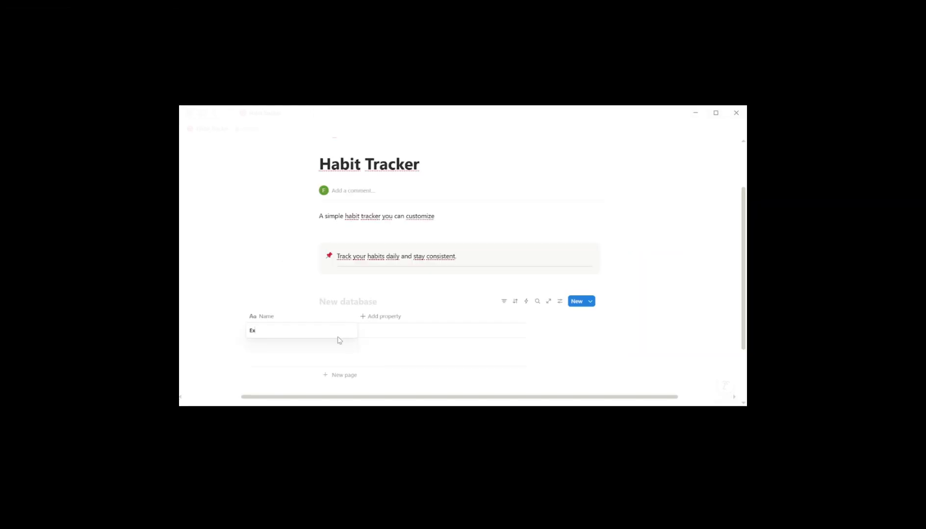
type("cersi")
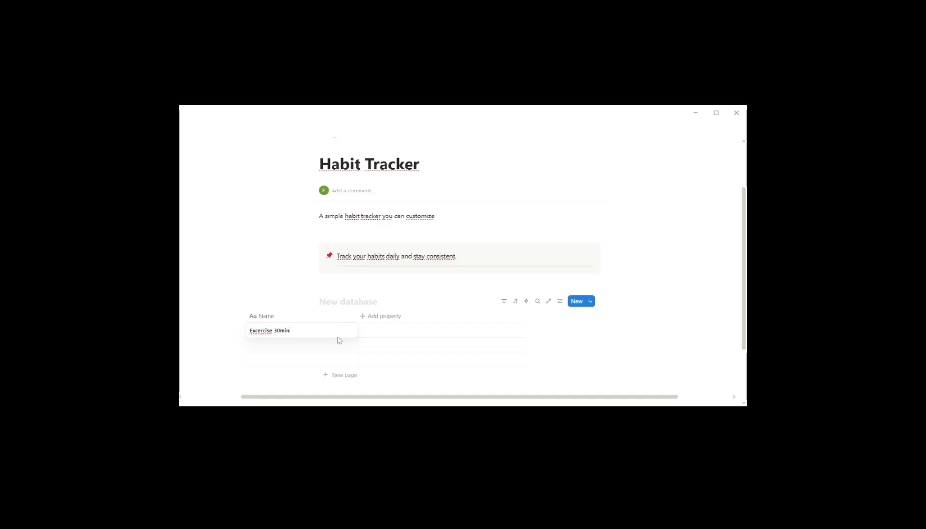
left_click(338, 341)
type("Read 20 pages")
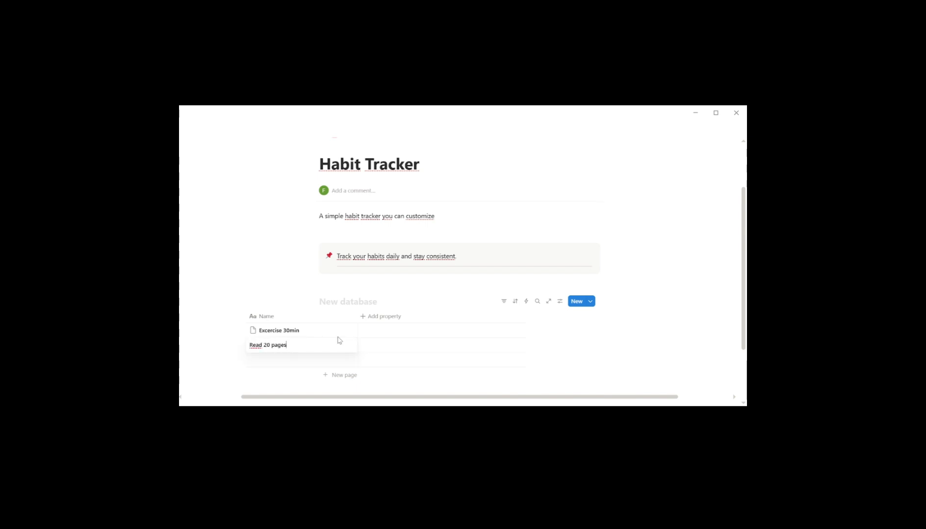
key("Return")
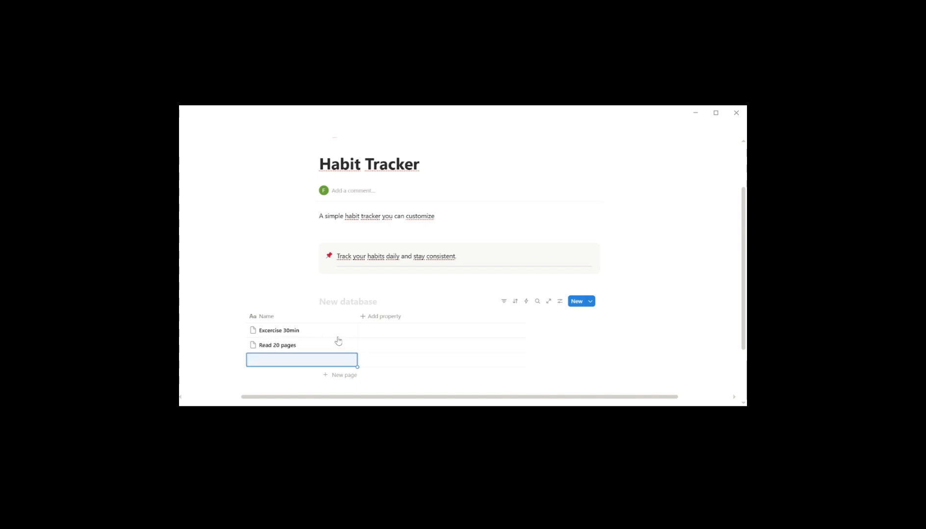
type("min")
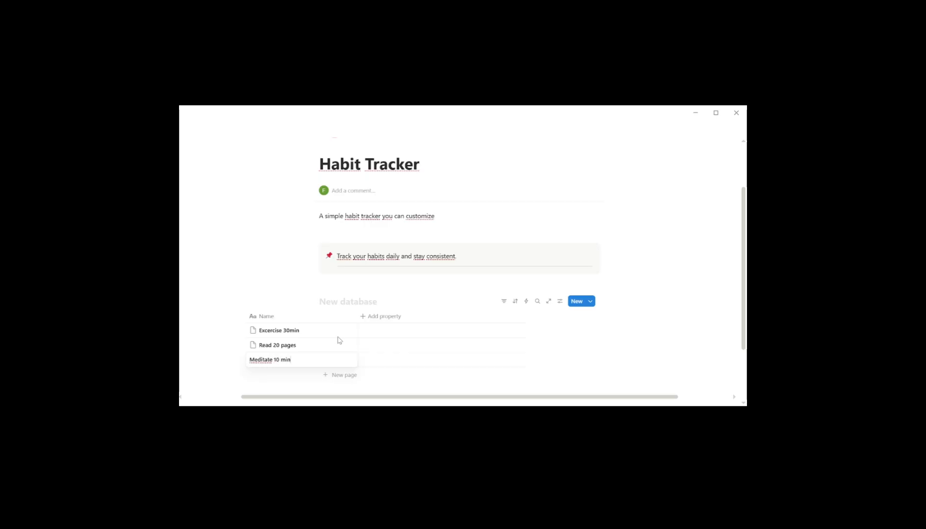
key("Return")
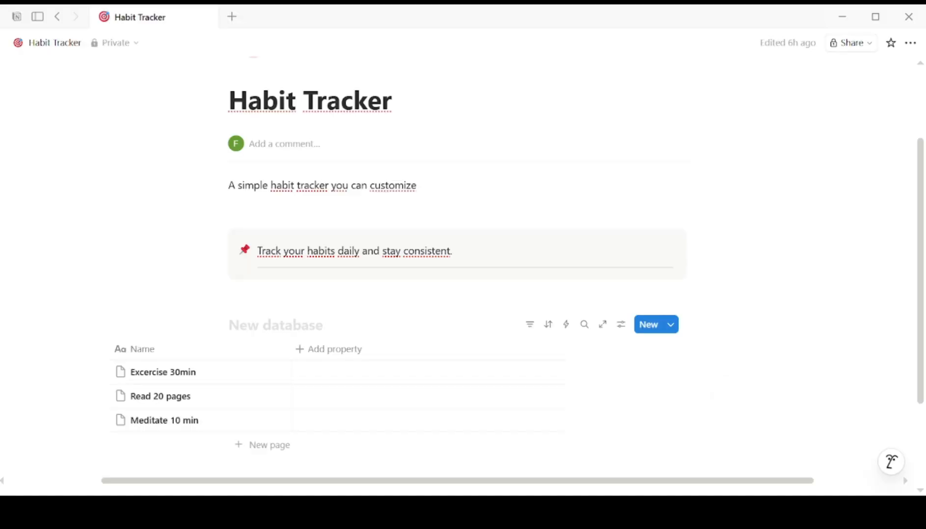
Add a Select property to the database and name it "Category"
left_click(305, 351)
left_click(345, 315)
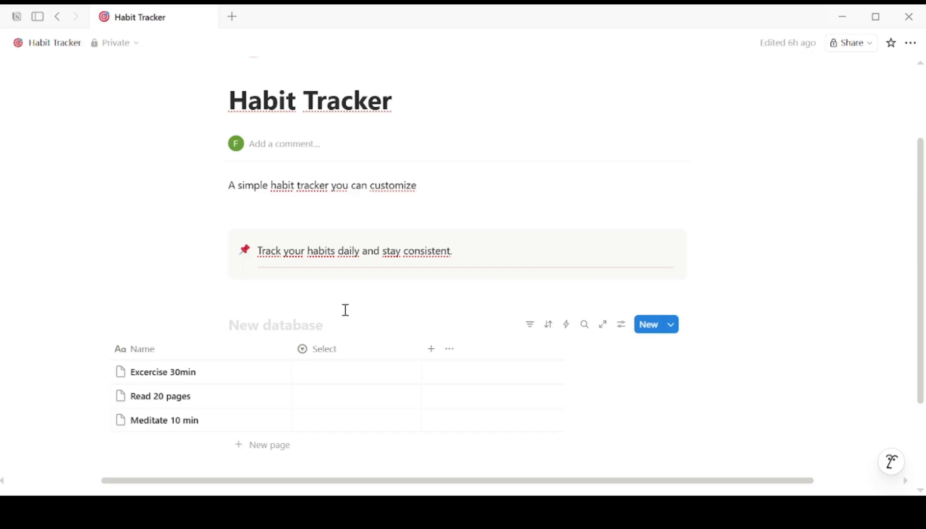
left_click(348, 349)
mouse_move(347, 349)
left_click(361, 198)
key("BackSpace")
key("BackSpace")
key("BackSpace")
key("BackSpace")
key("BackSpace")
key("BackSpace")
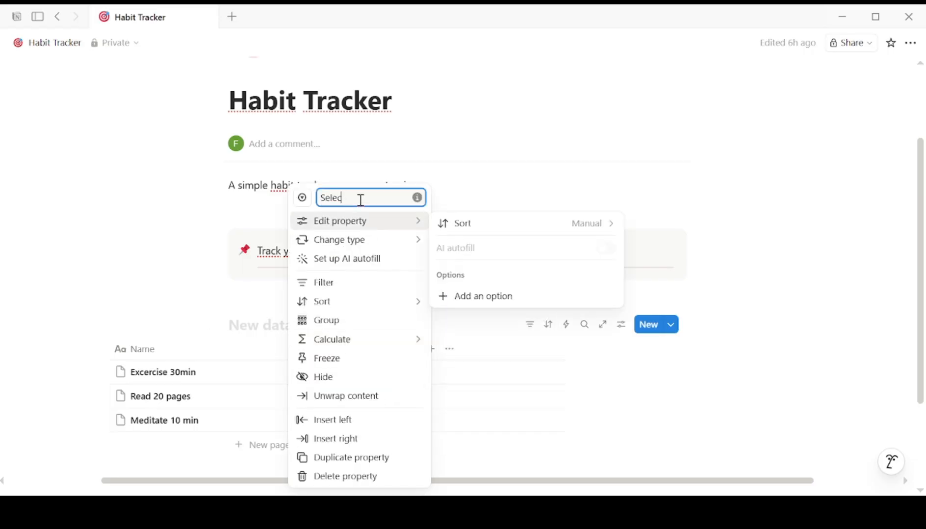
type("Category")
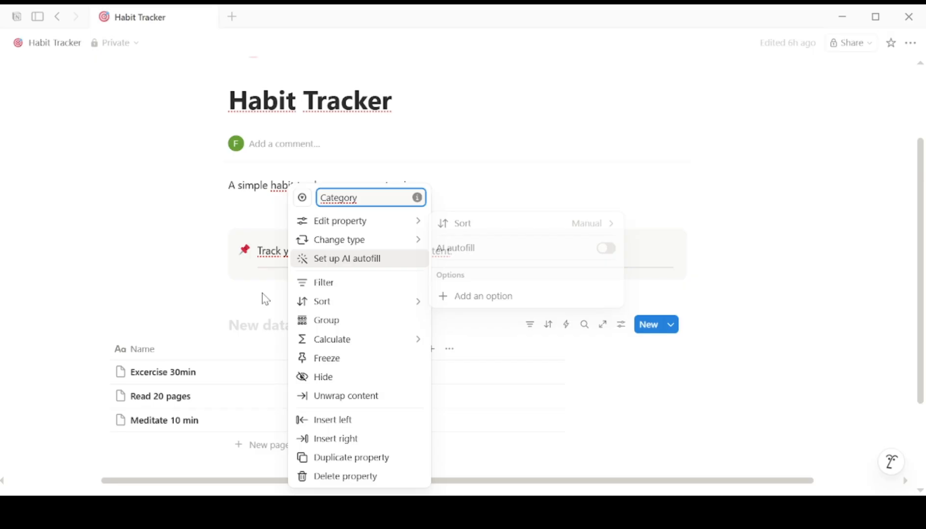
left_click(251, 319)
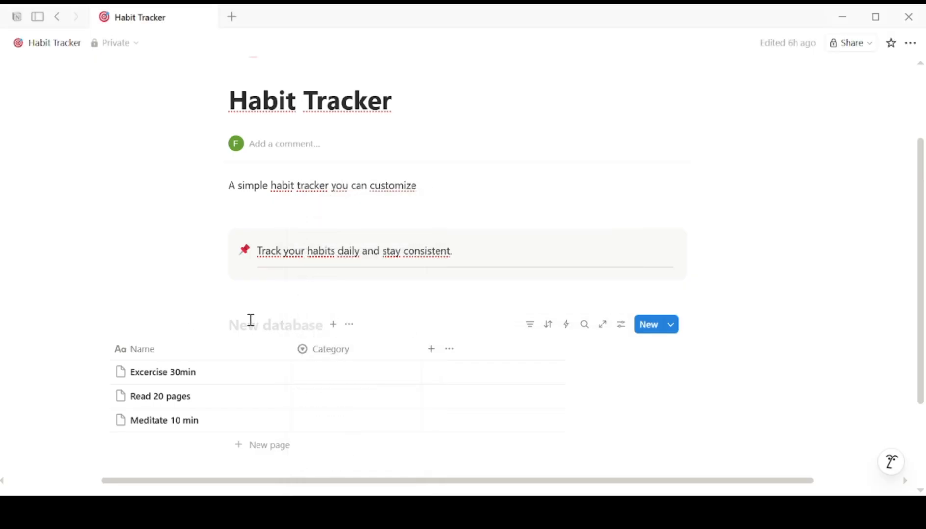
Create the Category options "Health" and "Learning" from the Excercise 30min row
left_click(336, 374)
type("Heal")
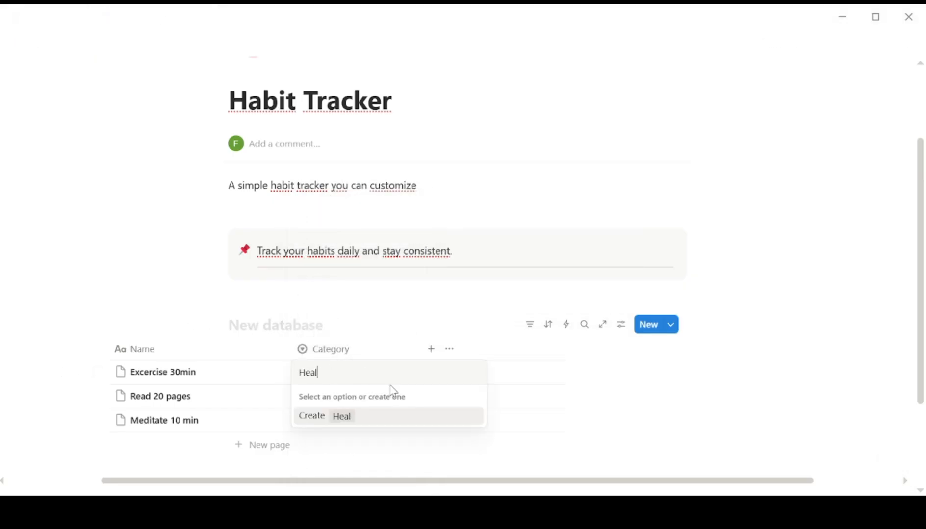
type("th")
key("Return")
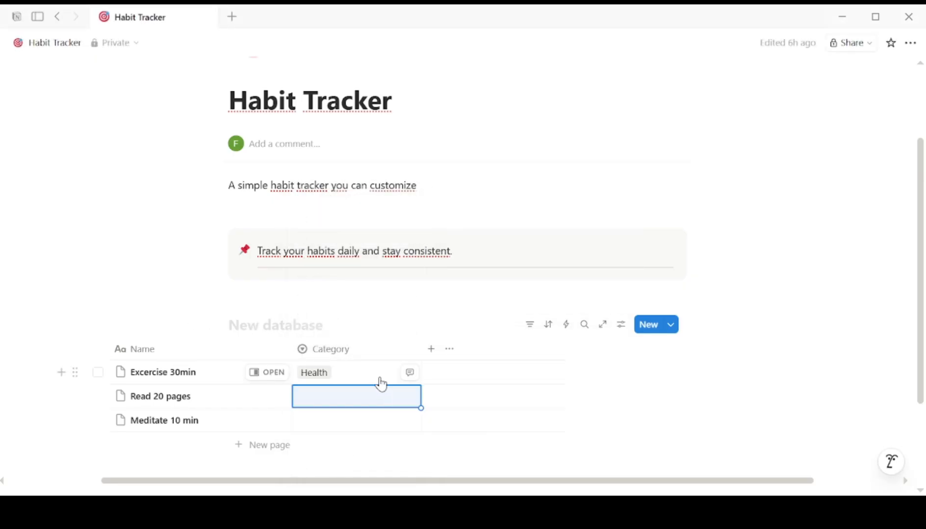
left_click(380, 378)
type("Lear")
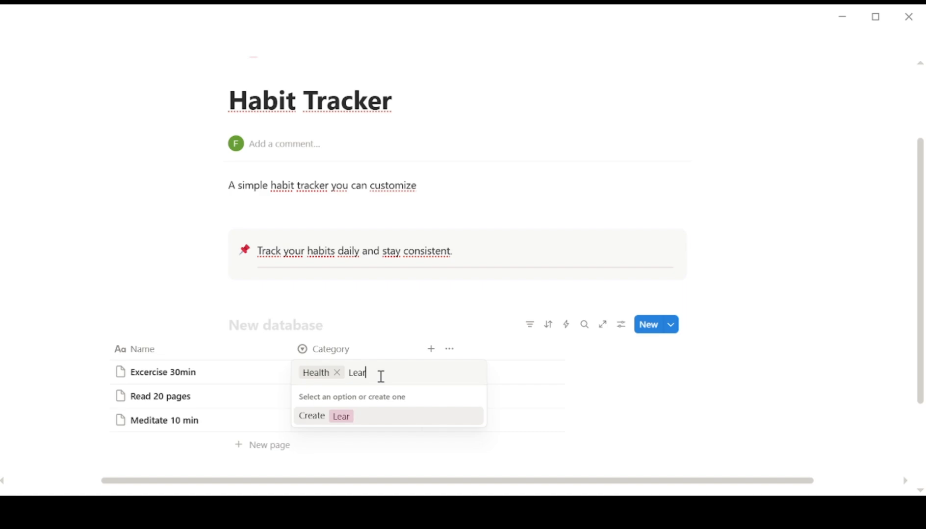
type("ning")
key("Return")
Create two more Category options, "Minset" and "Work", from the Excercise 30min row
left_click(380, 376)
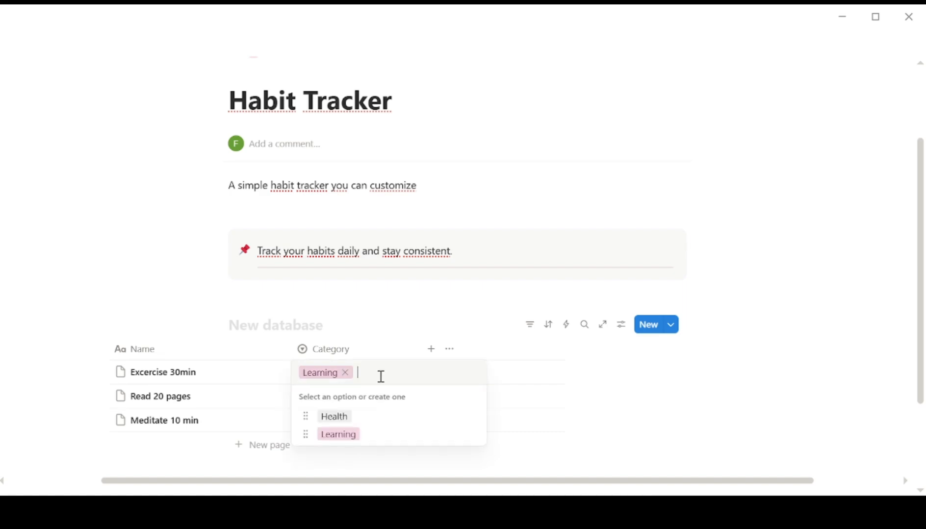
type("Minset")
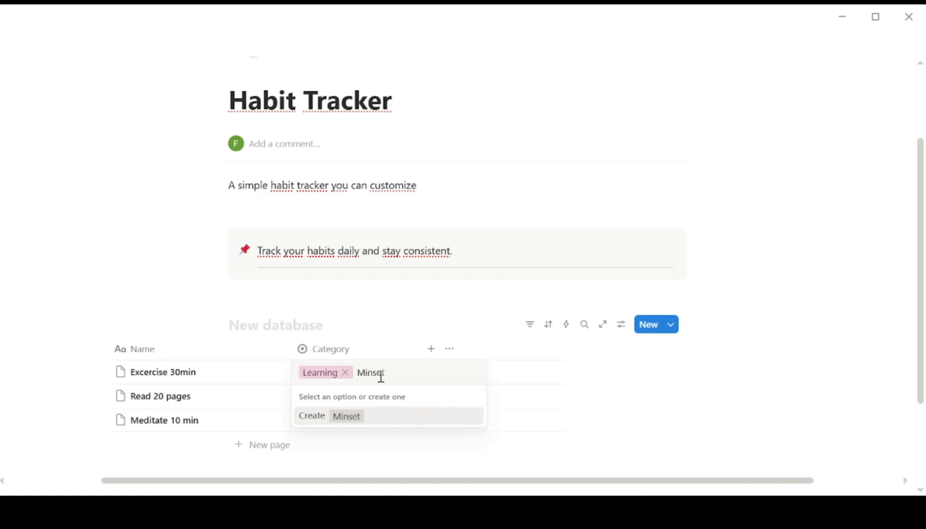
key("Return")
left_click(380, 379)
type("Work")
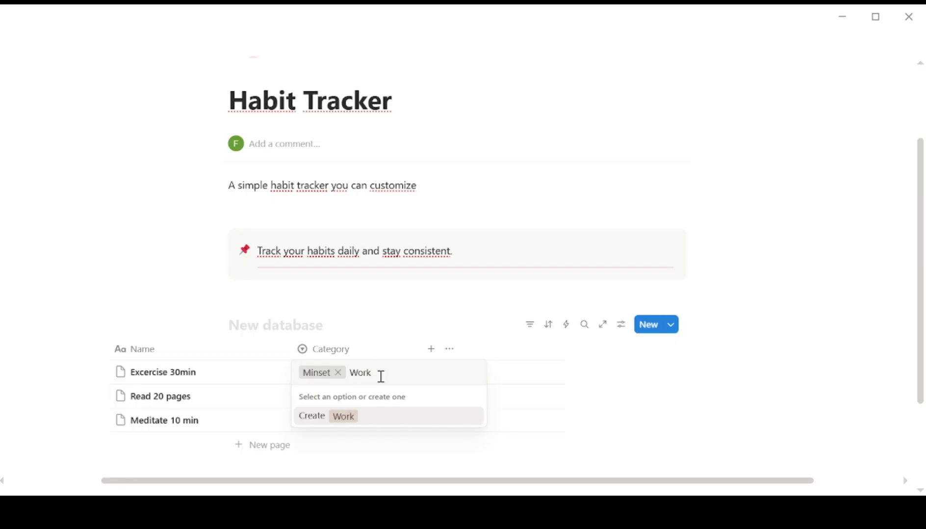
key("Return")
Color the Category option Health blue and the option Learning green
left_click(381, 382)
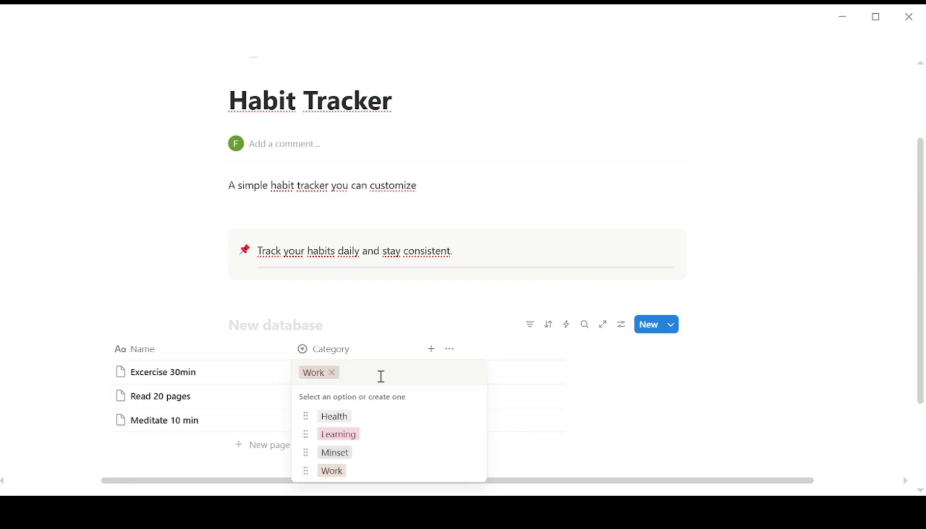
left_click(474, 416)
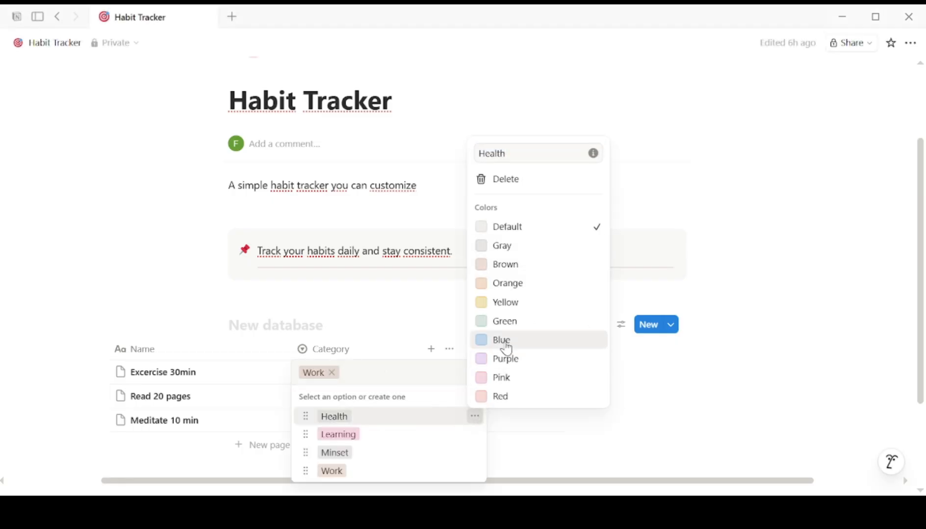
left_click(495, 340)
left_click(471, 438)
left_click(473, 436)
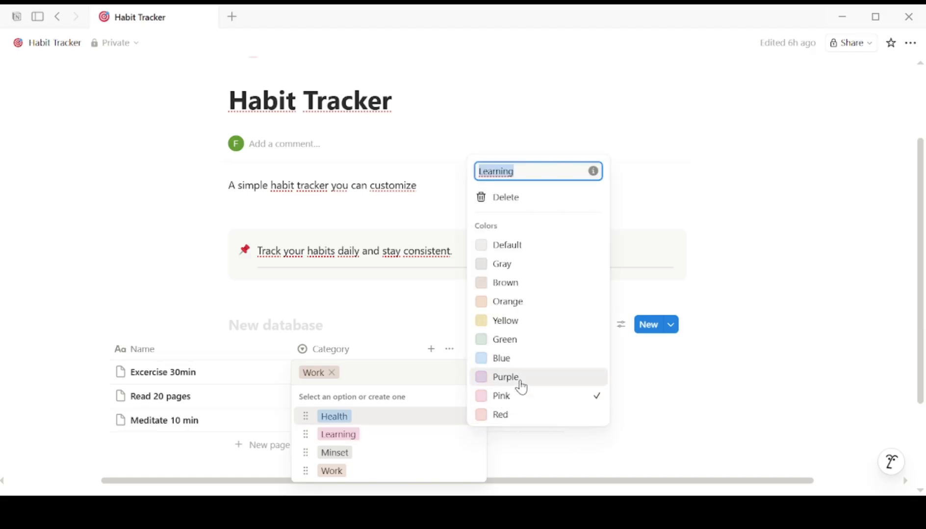
left_click(504, 340)
Color the Category option Minset purple and the option Work orange
left_click(467, 456)
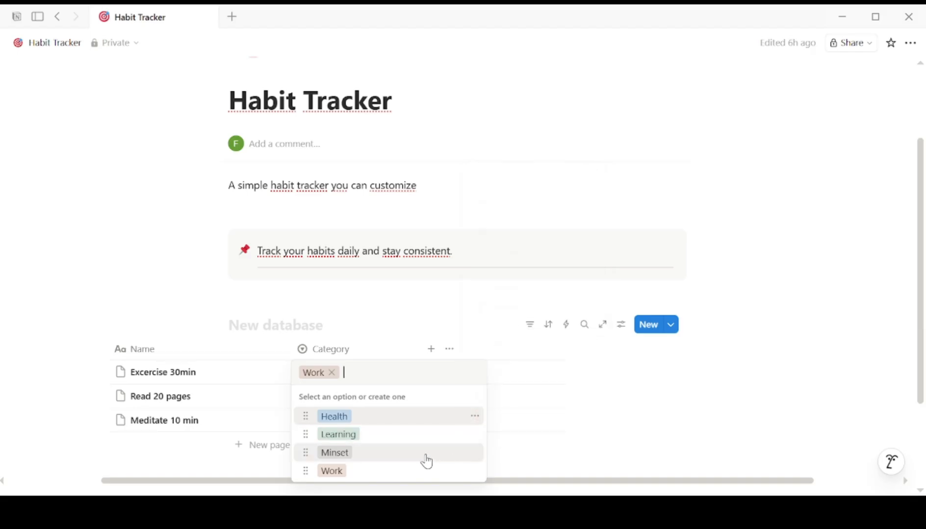
left_click(473, 455)
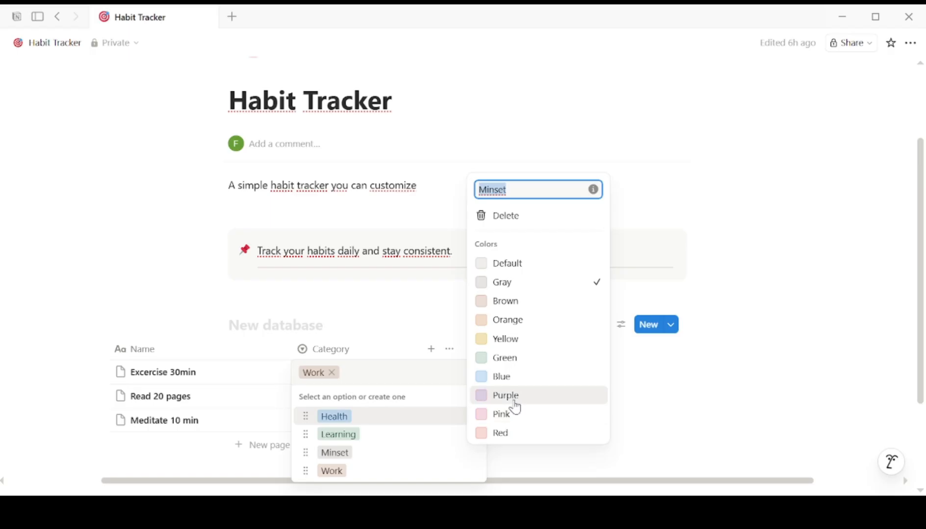
left_click(511, 398)
left_click(470, 477)
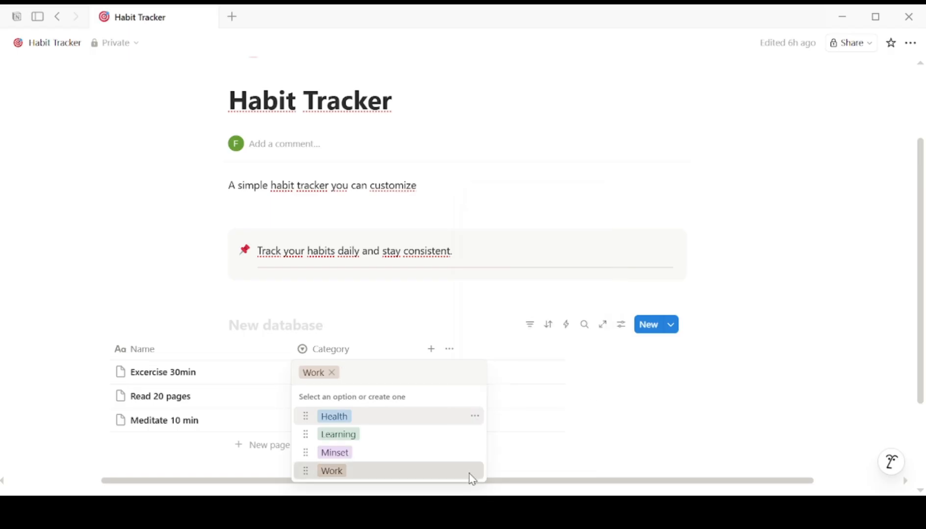
left_click(471, 471)
left_click(513, 345)
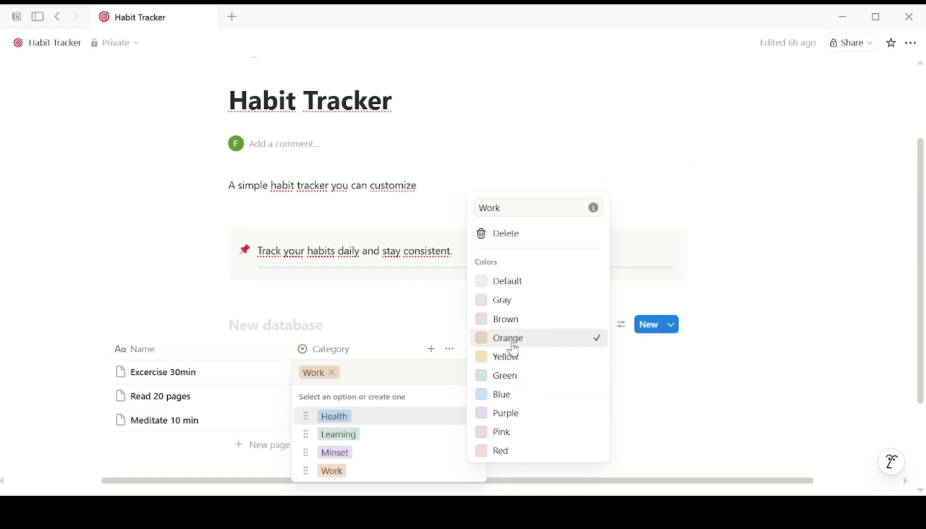
Set the Category of the Excercise 30min row to Health
left_click(269, 423)
key("Return")
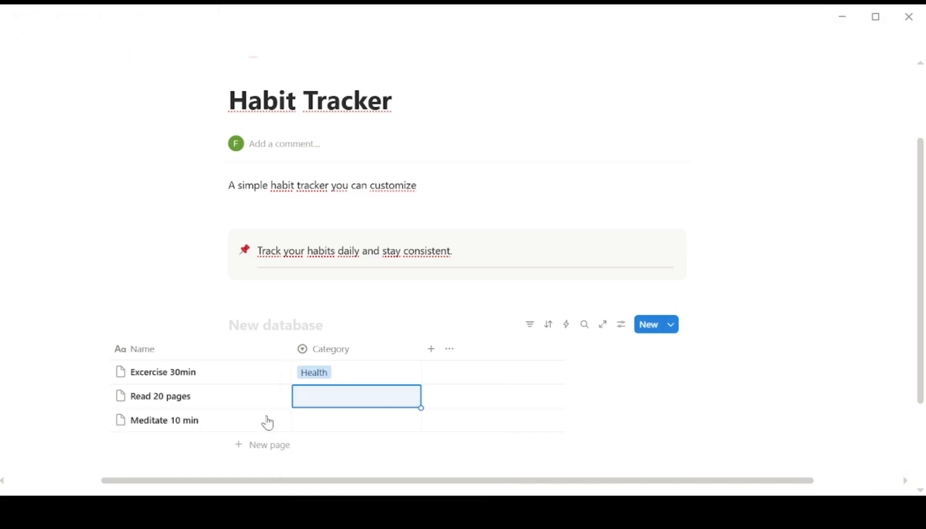
Set the Category of Read 20 pages to Learning and of Meditate 10 min to Minset
left_click(384, 406)
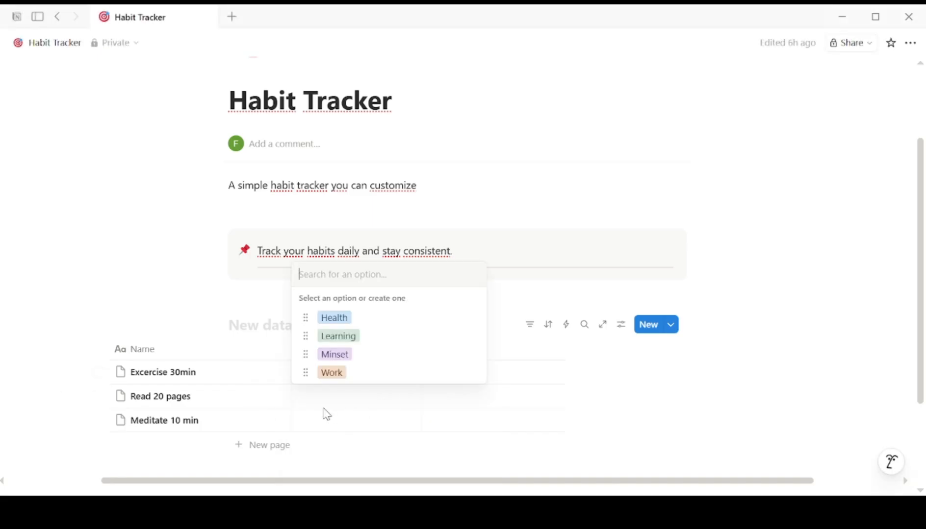
left_click(353, 343)
left_click(354, 425)
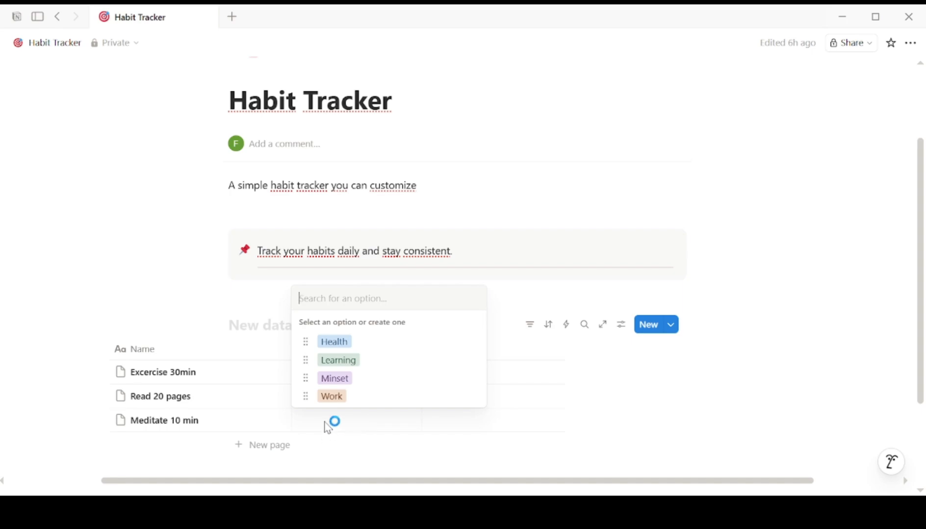
left_click(353, 380)
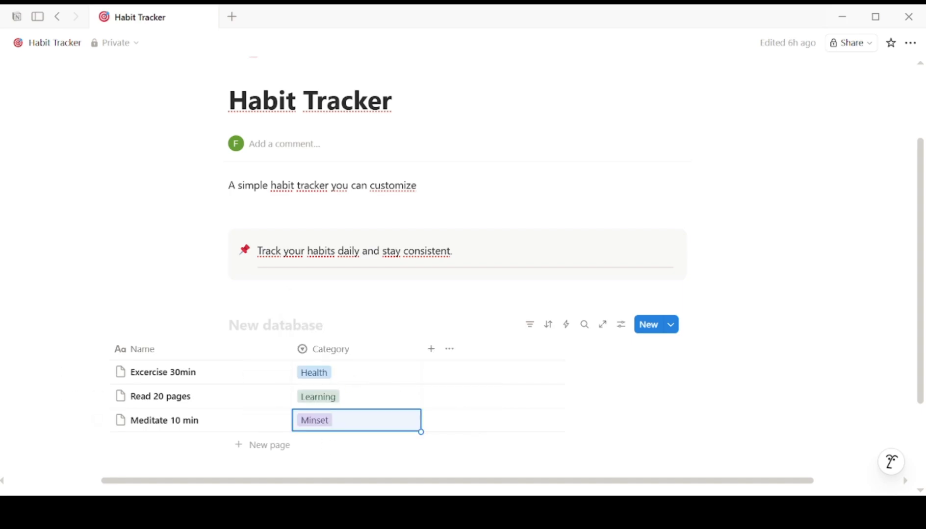
key("Escape")
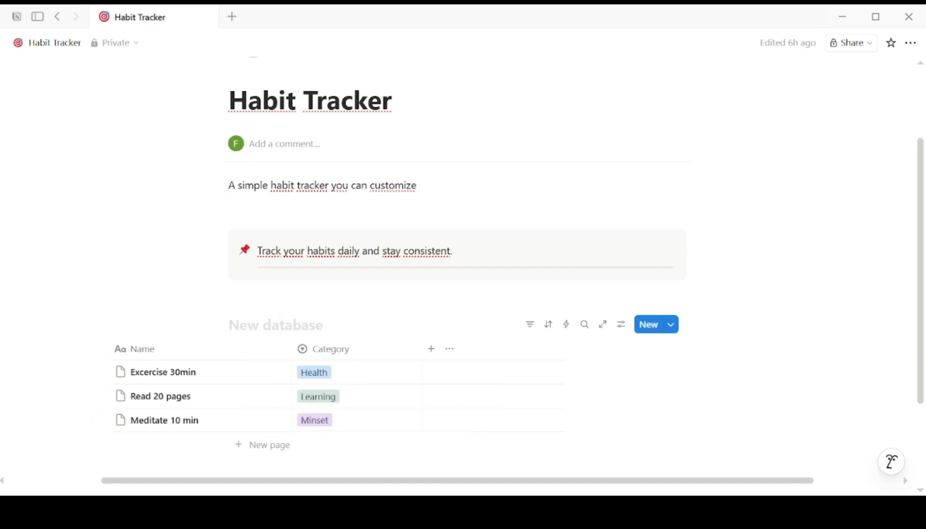
Add a Checkbox property to the database and tick it for Excercise 30min and Read 20 pages
left_click(431, 350)
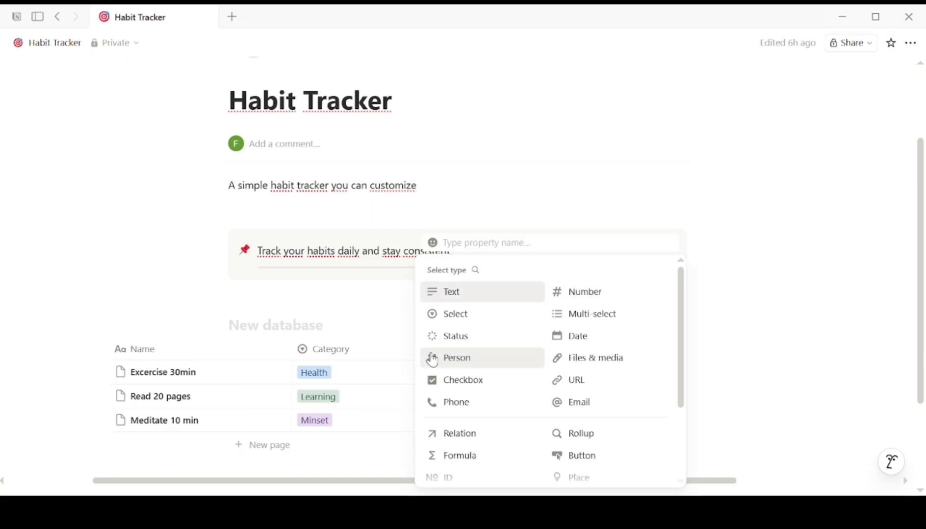
left_click(455, 386)
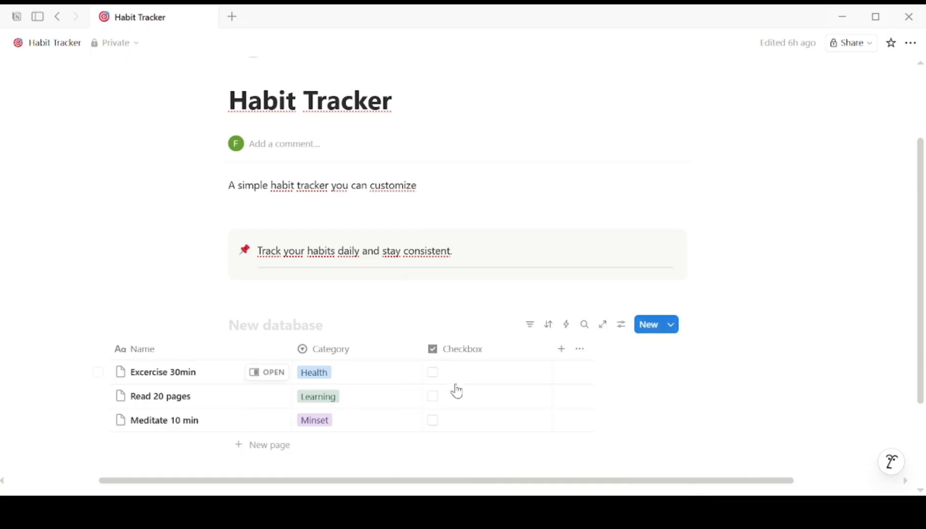
left_click(432, 375)
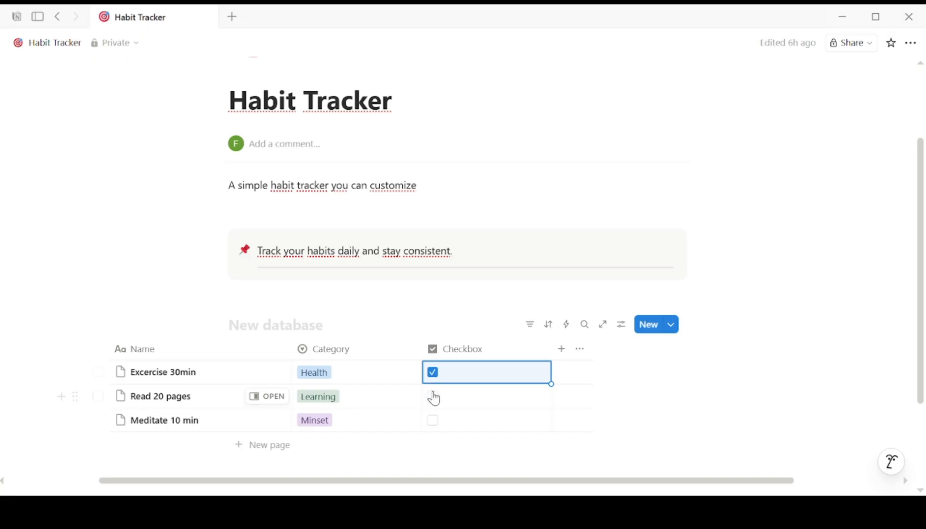
left_click(432, 396)
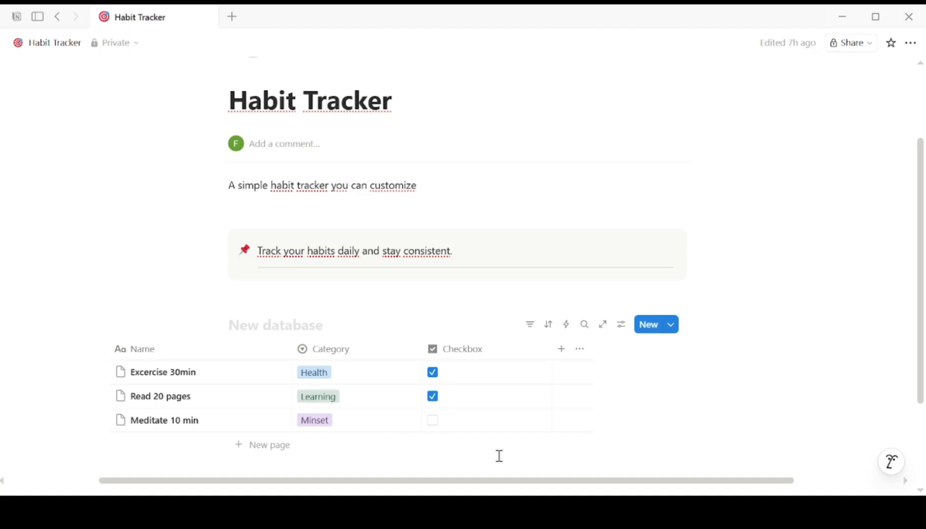
Add a Select property to the habit database and name it "Frecuency"
left_click(561, 350)
left_click(611, 310)
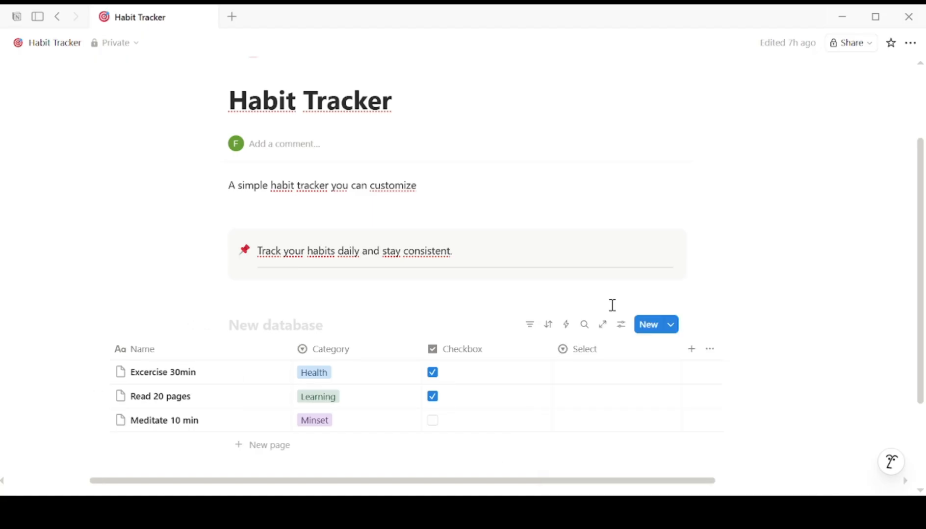
left_click(601, 349)
type("Frecuency")
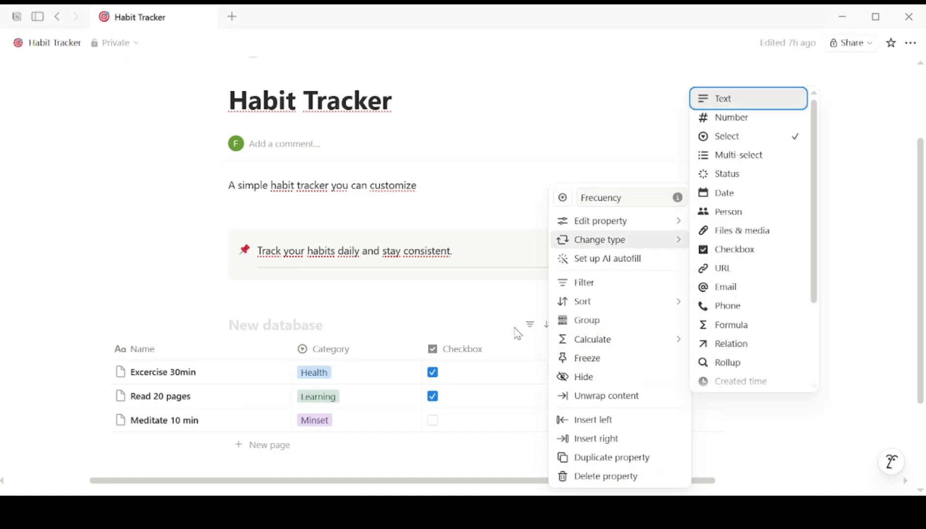
left_click(525, 351)
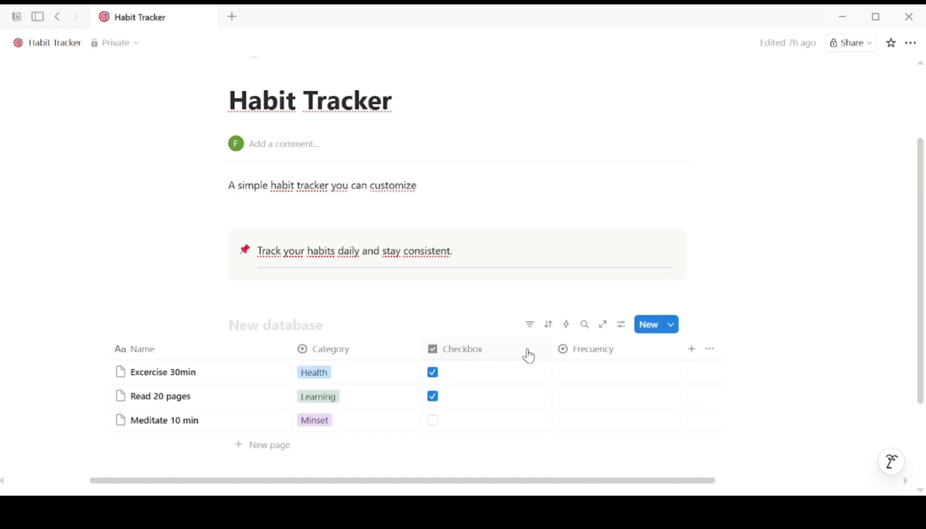
Create the Frecuency options "Daily", "Weekdays" and "3xWeek" from the Excercise 30min row
left_click(603, 374)
type("Daily")
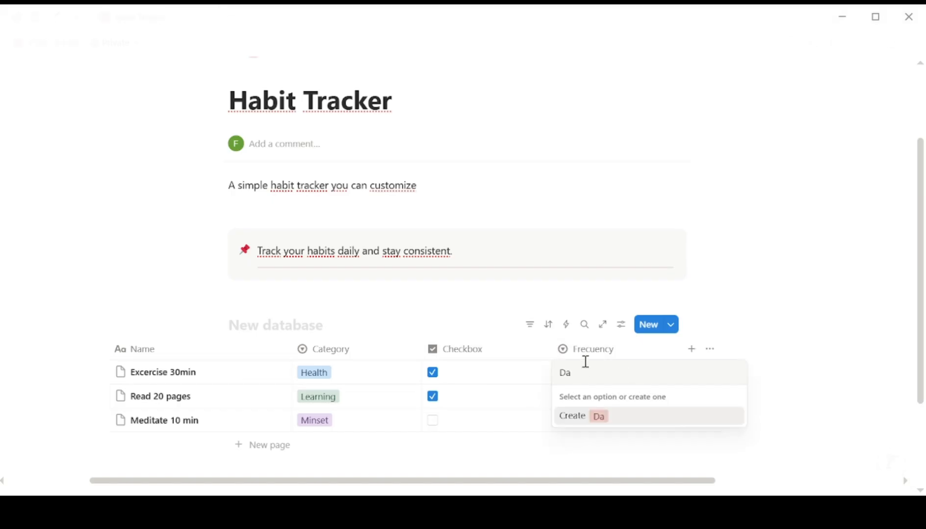
key("Return")
type("Weekdays")
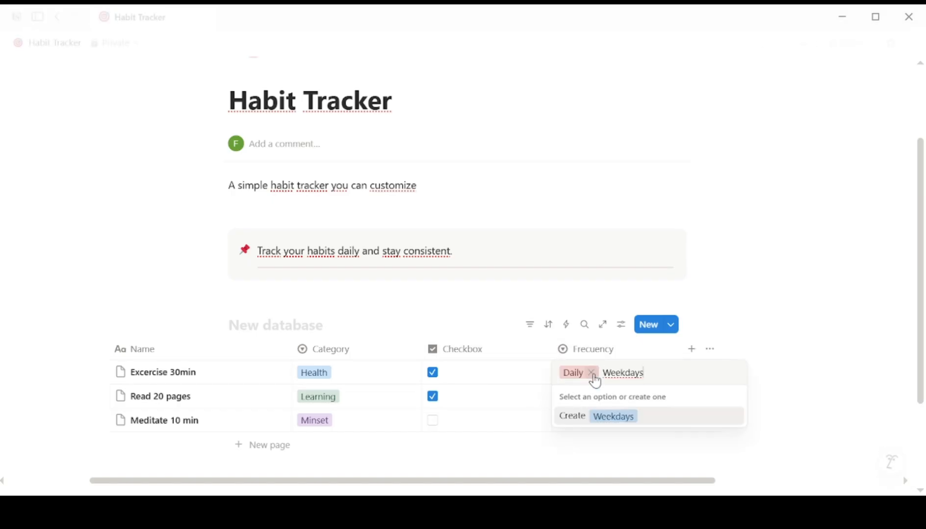
key("Return")
left_click(620, 373)
type("3xWeek")
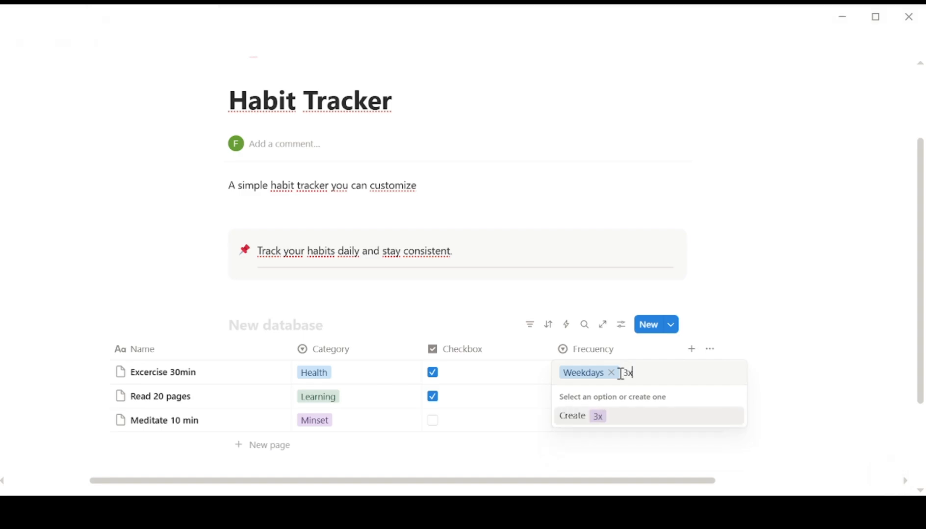
key("Return")
Set Frecuency to Daily for Excercise 30min, Weekdays for Read 20 pages and 3xWeek for Meditate 10 min
left_click(605, 378)
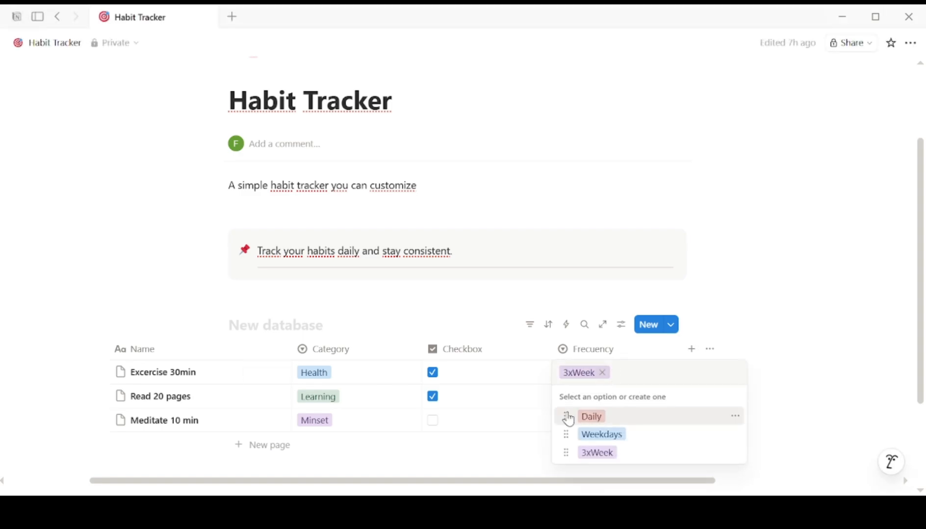
left_click(589, 417)
left_click(592, 401)
left_click(599, 456)
left_click(600, 425)
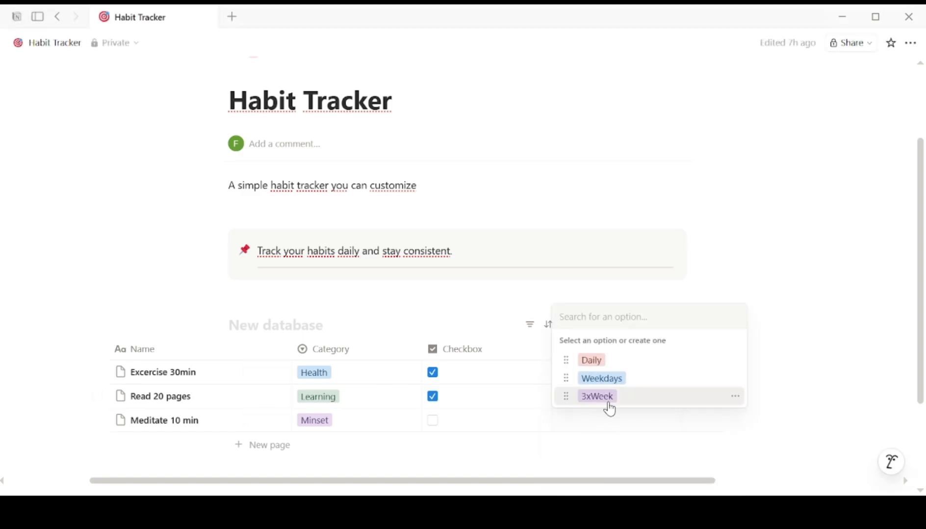
left_click(607, 399)
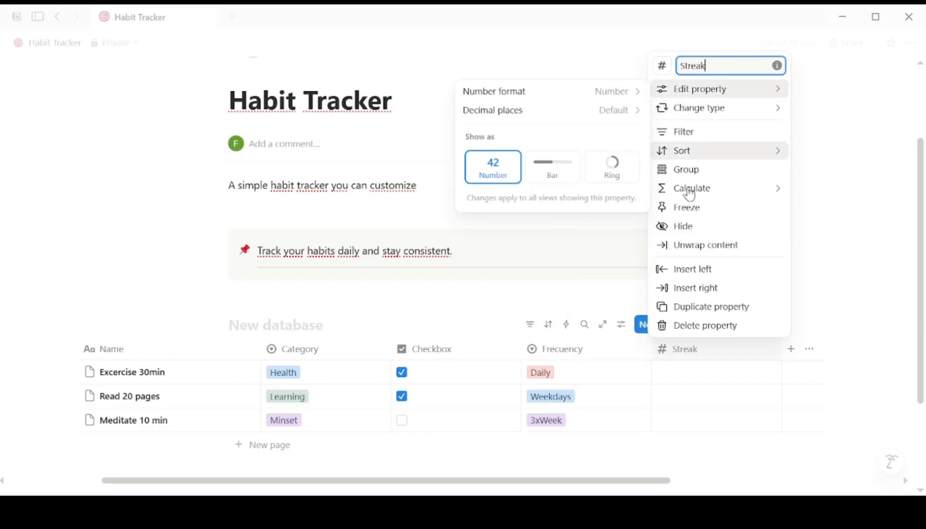
Fill in the Streak values: 12 for Excercise 30min, 8 for Read 20 pages and 5 for Meditate 10 min
left_click(702, 361)
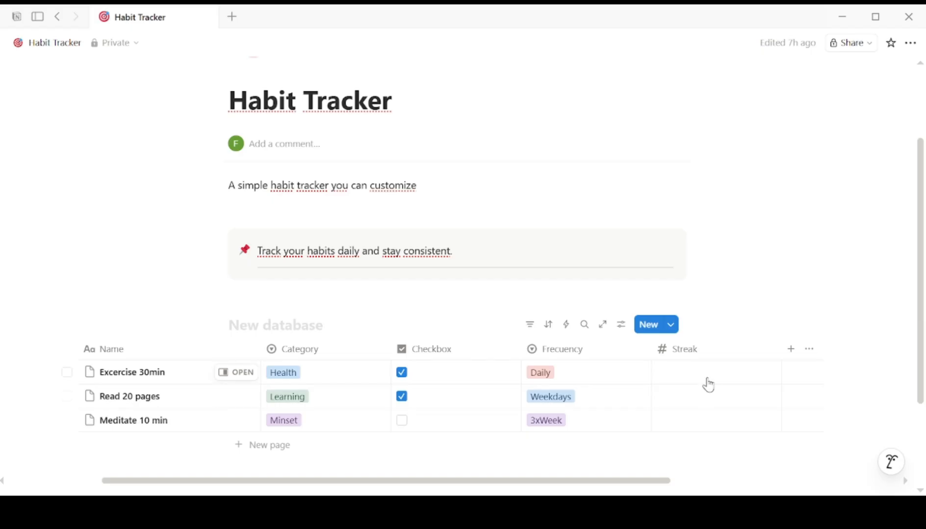
left_click(710, 371)
type("12")
key("Return")
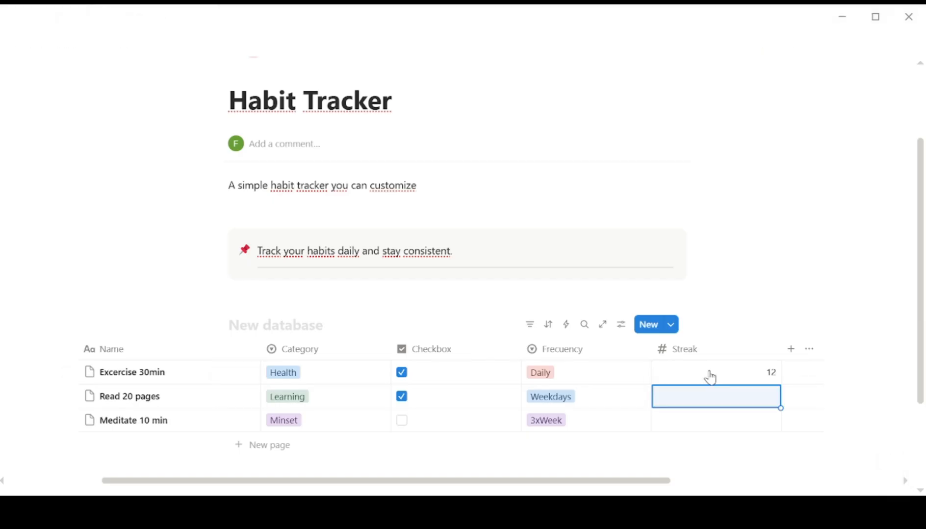
type("8")
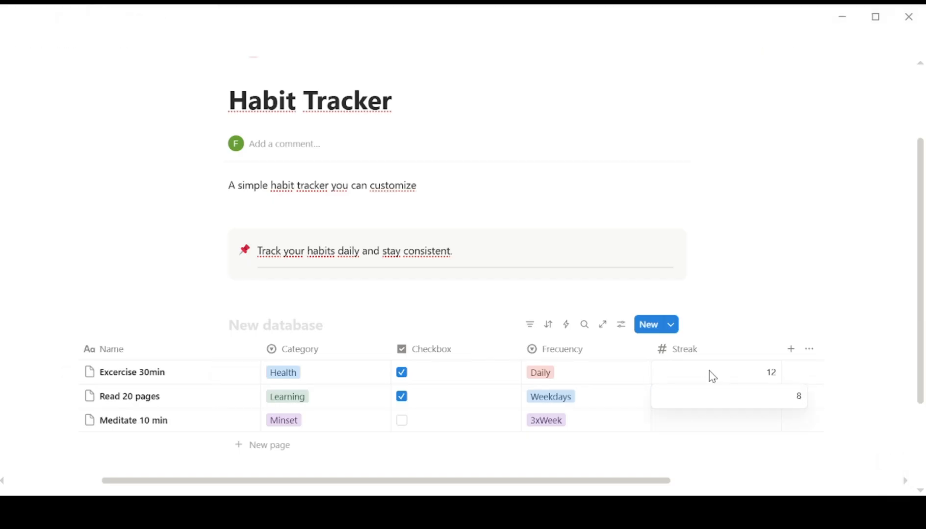
key("Return")
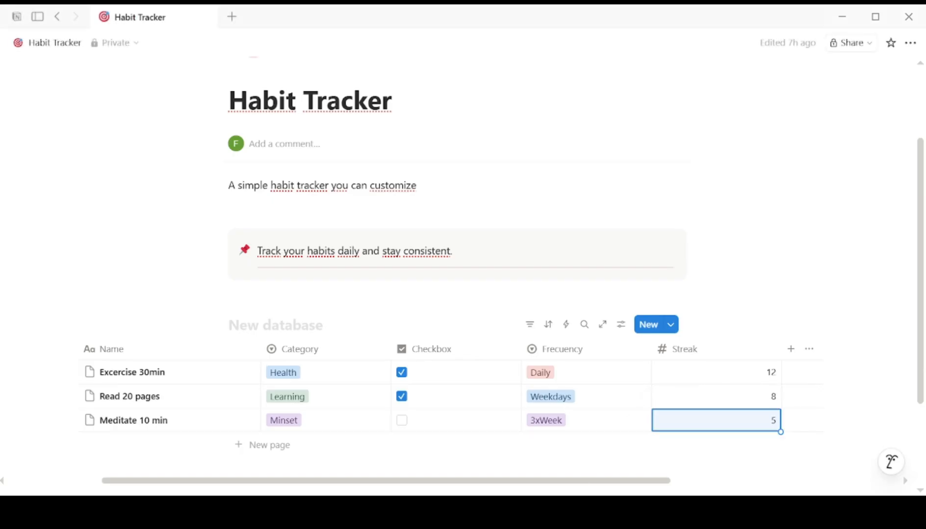
Add a Date property to the database and set the Excercise 30min row to March 11, 2026
scroll(456, 396, "right", 2)
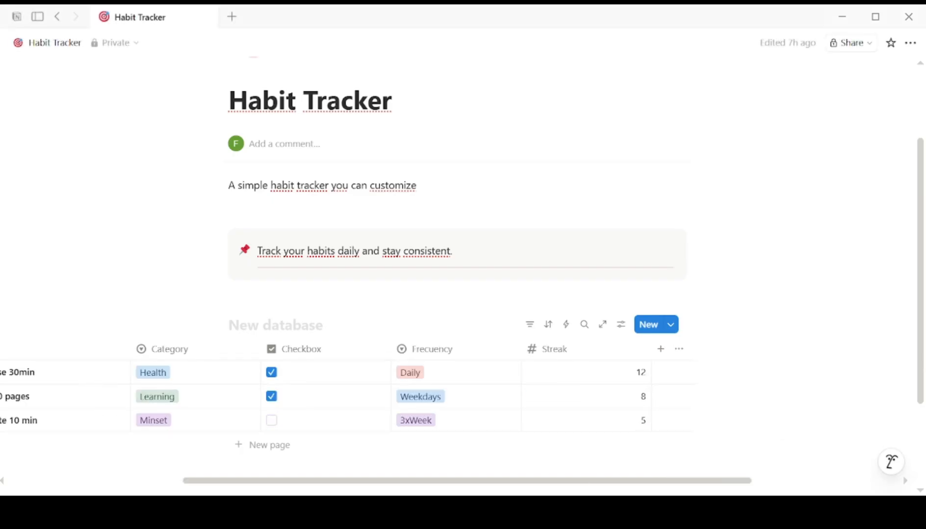
left_click(661, 349)
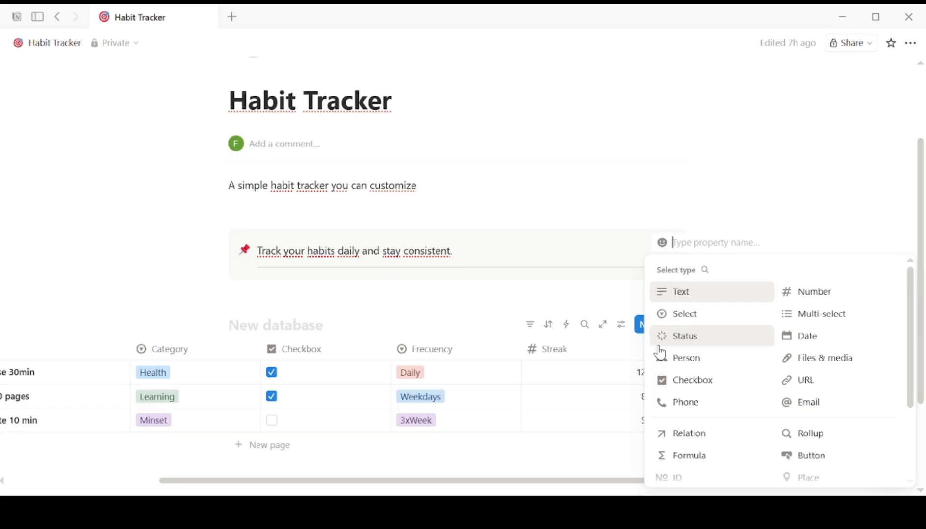
left_click(811, 340)
left_click(755, 369)
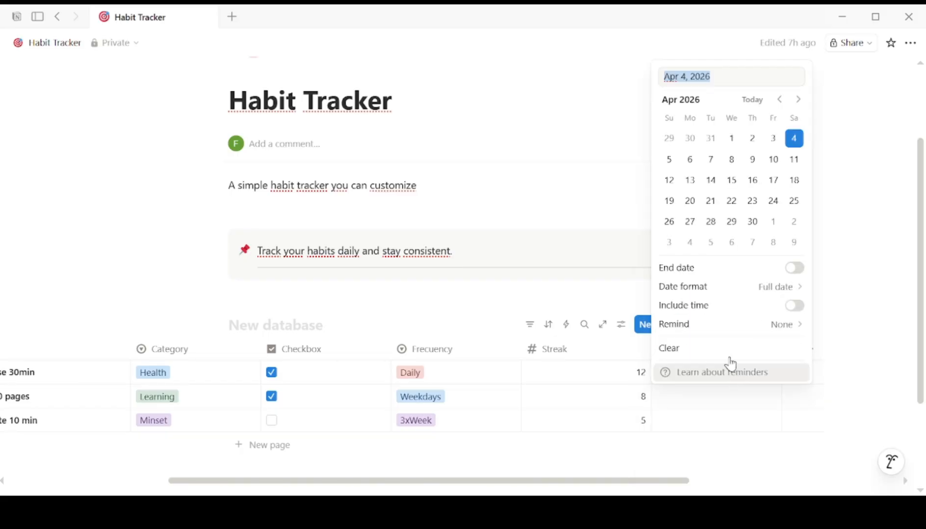
left_click(779, 102)
left_click(731, 160)
left_click(740, 398)
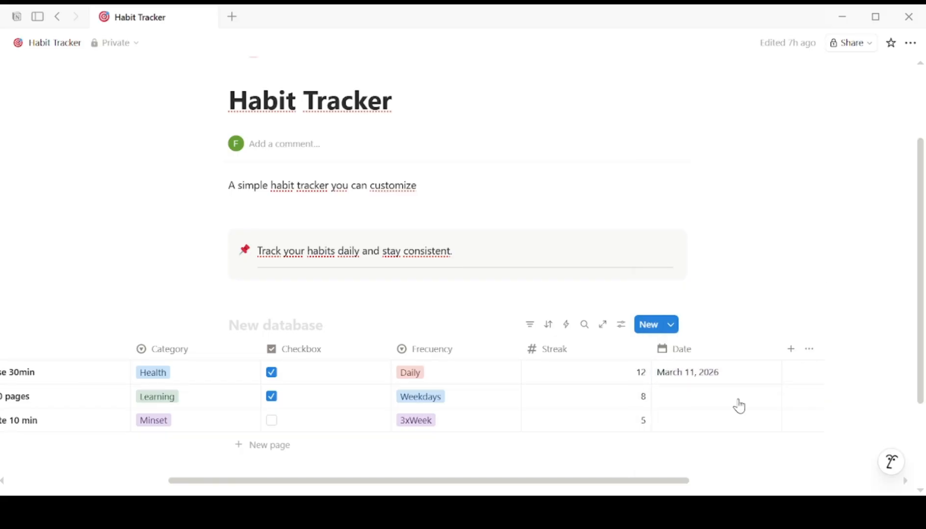
Set the Date of Read 20 pages to April 2, 2026 and of Meditate 10 min to April 5, 2026
left_click(740, 406)
left_click(753, 163)
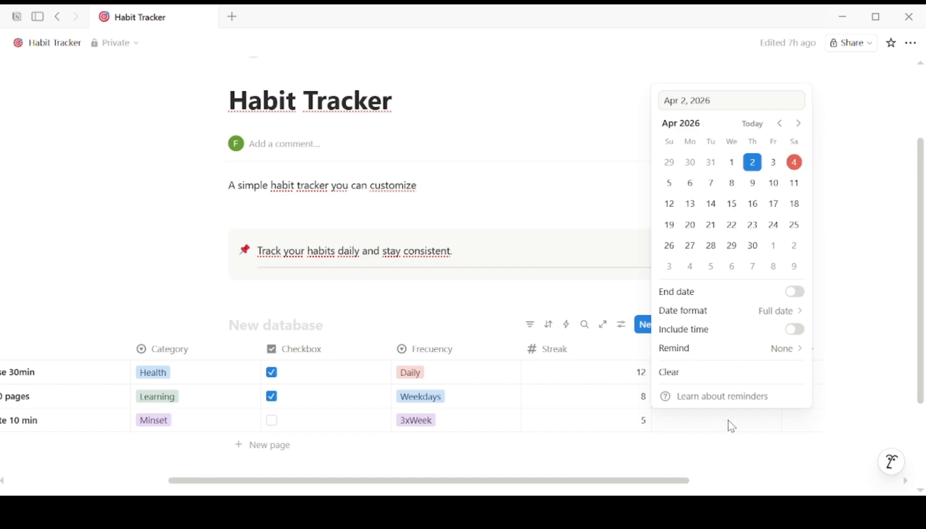
left_click(727, 426)
left_click(729, 428)
left_click(669, 207)
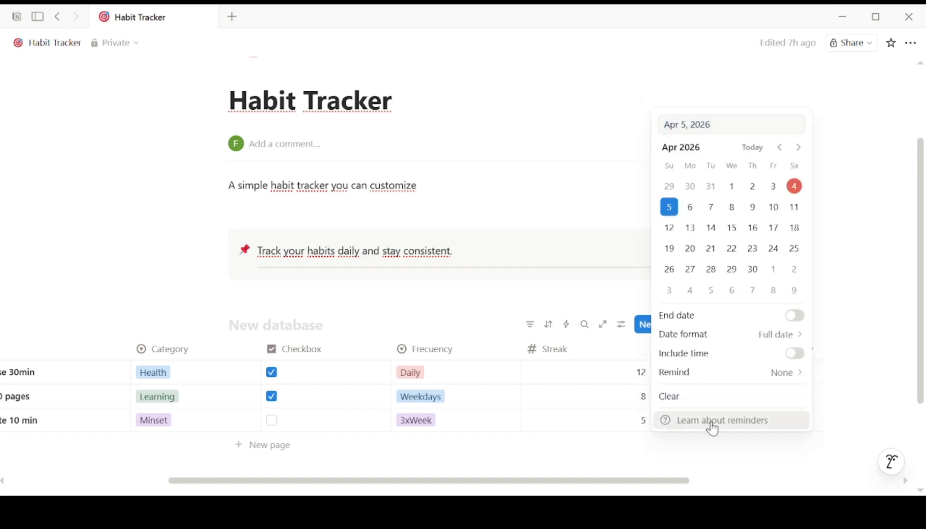
left_click(711, 449)
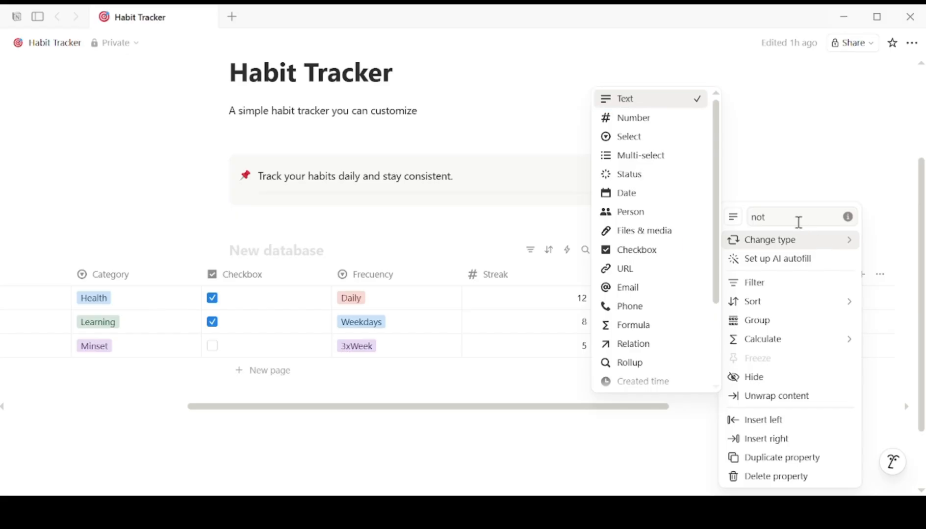
Name the new text property "notes" and enter "Morning Routine" in it for the Excercise 30min row
type("es")
left_click(689, 424)
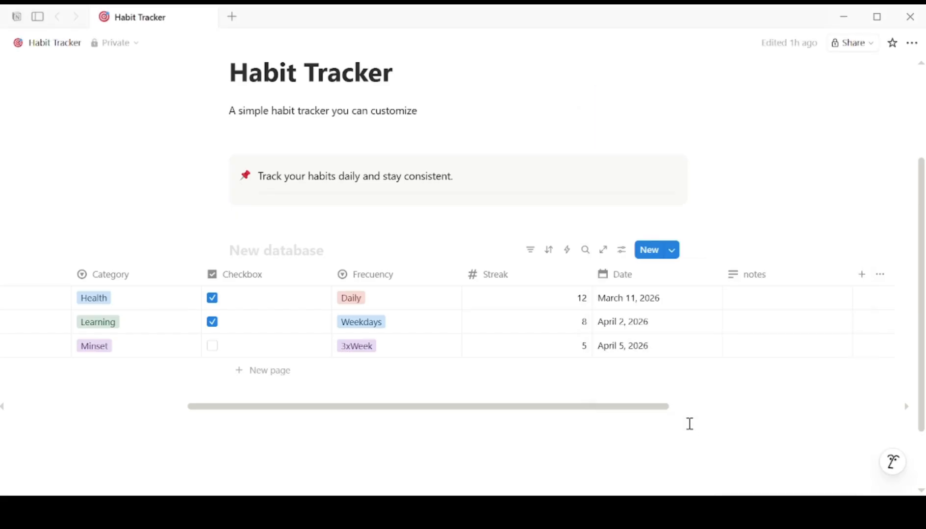
left_click(760, 300)
type("Morning Routine")
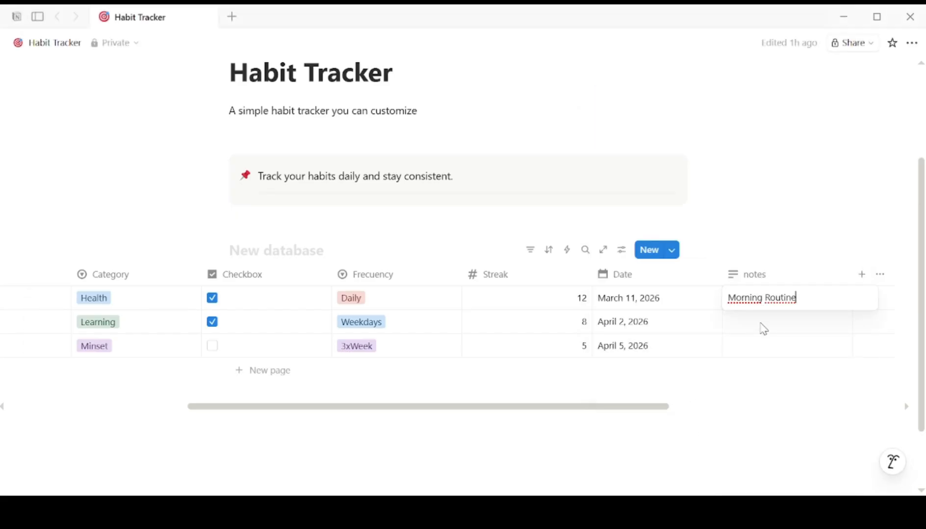
Enter the notes "Atomic Habits" for Read 20 pages and "Using HeadSpace" for Meditate 10 min
left_click(760, 323)
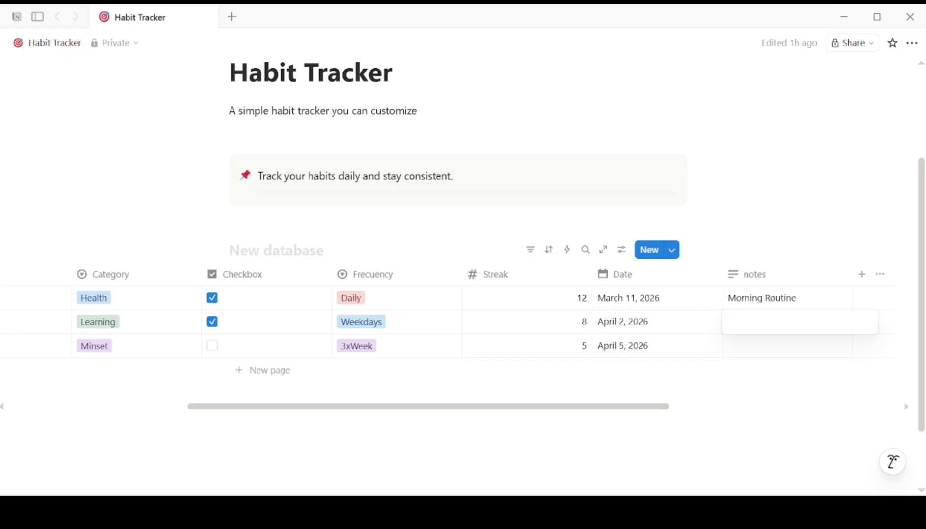
type("Atomic Habits")
key("Return")
left_click(760, 349)
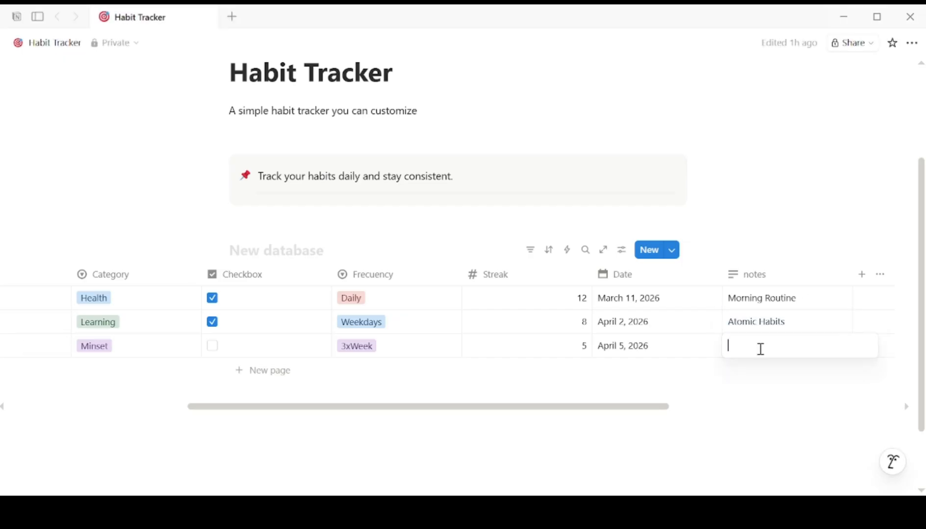
type("Using Head")
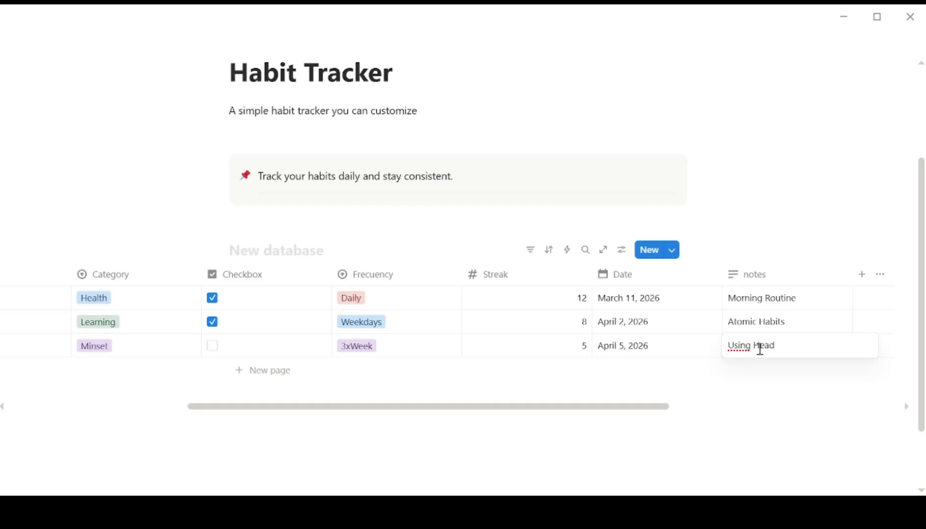
type("Space")
key("Return")
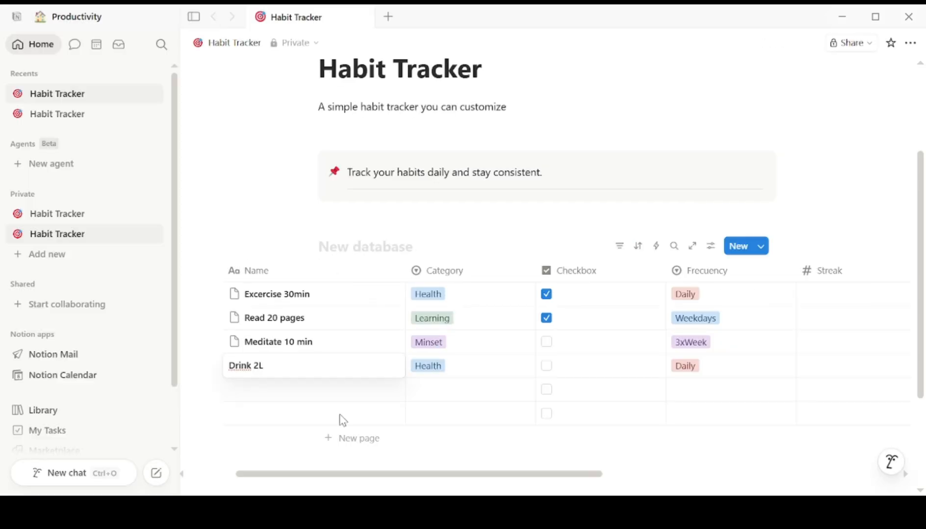
Complete the fourth habit's name as "Drink 2L water" and name the row below it "Journal"
type("wat")
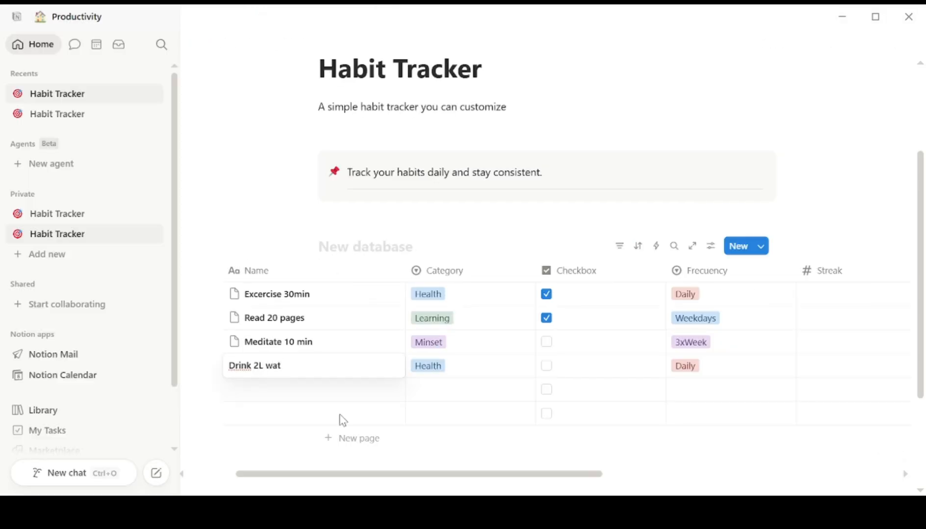
type("er")
key("Return")
left_click(325, 391)
type("jpu")
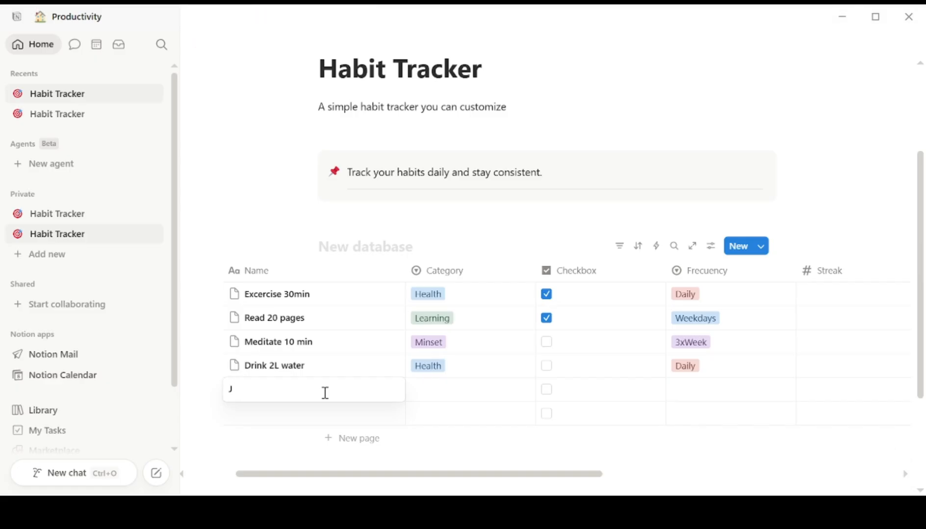
type("al")
key("Return")
Name the last empty row of the habit database "Learn Notion"
left_click(300, 415)
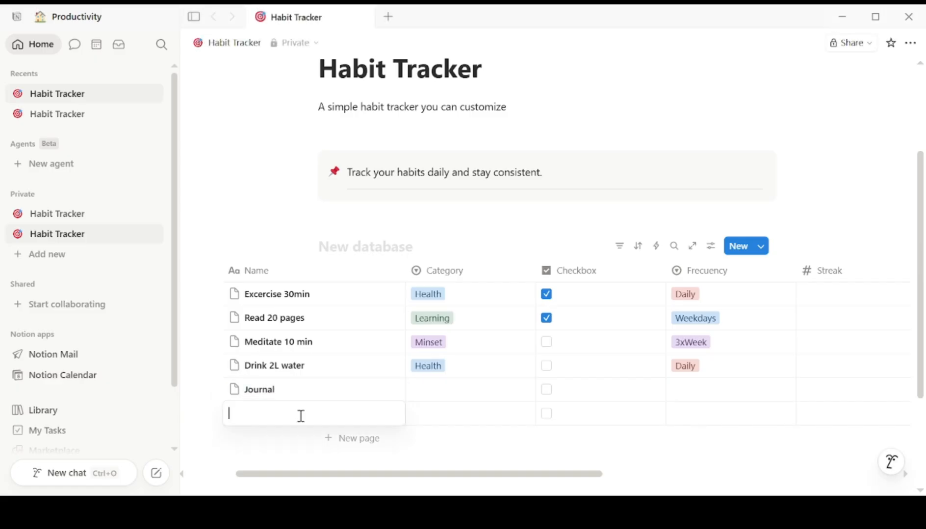
type("Learn Notion")
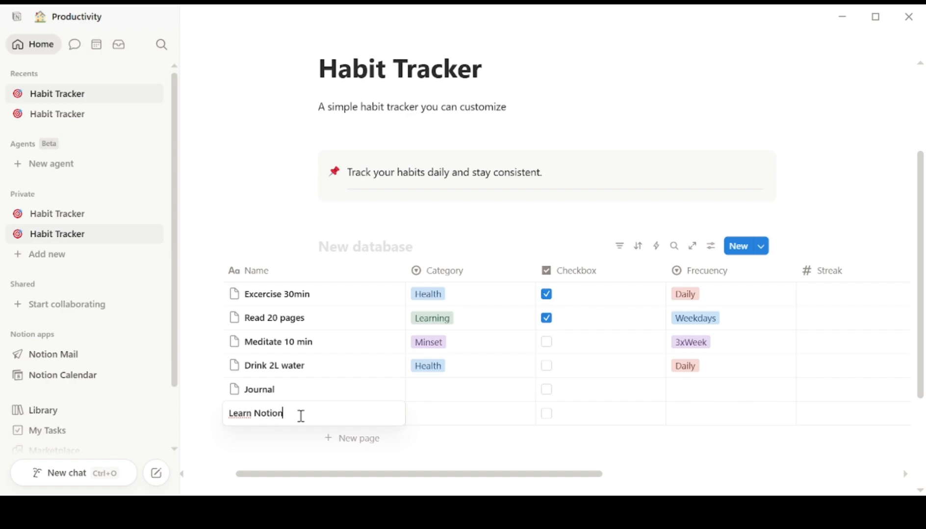
key("Return")
Fill the Journal row with category Minset, frequency Weekdays and a streak of 3
scroll(544, 353, "right", 2)
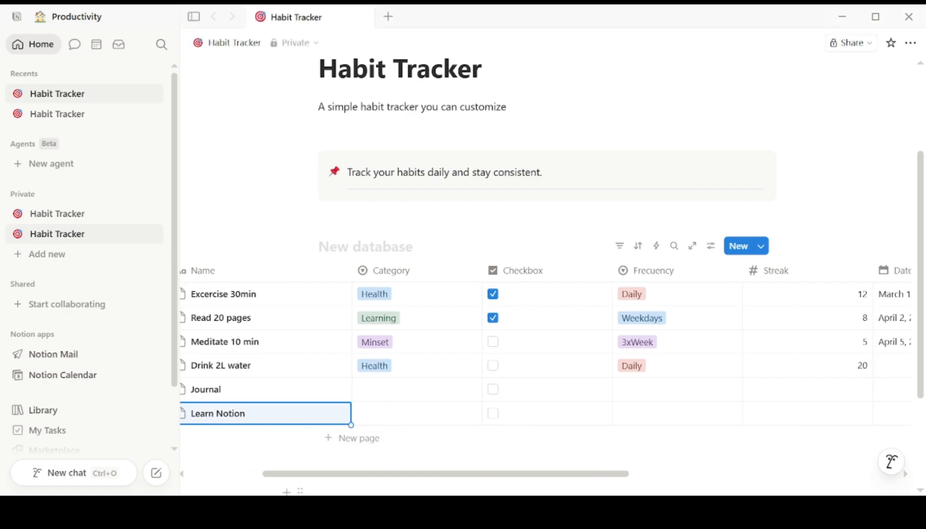
left_click(405, 390)
left_click(403, 346)
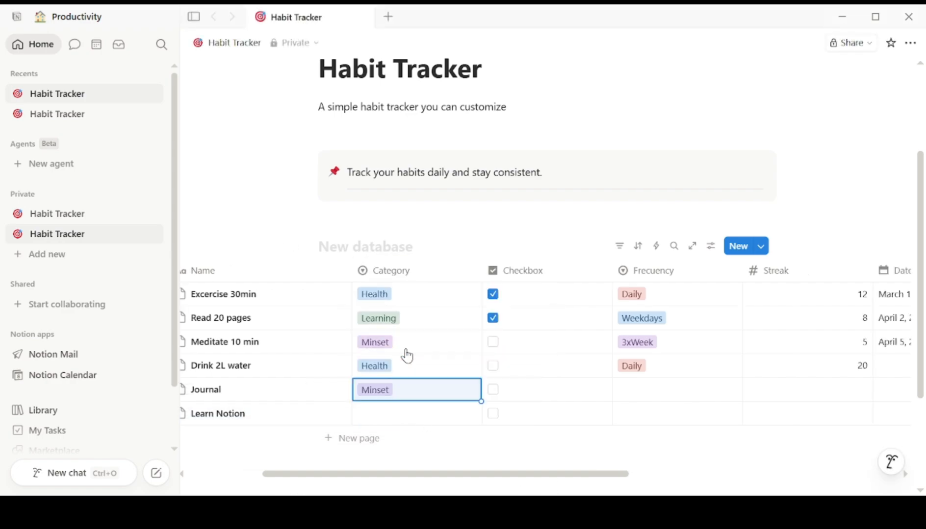
left_click(640, 388)
left_click(674, 450)
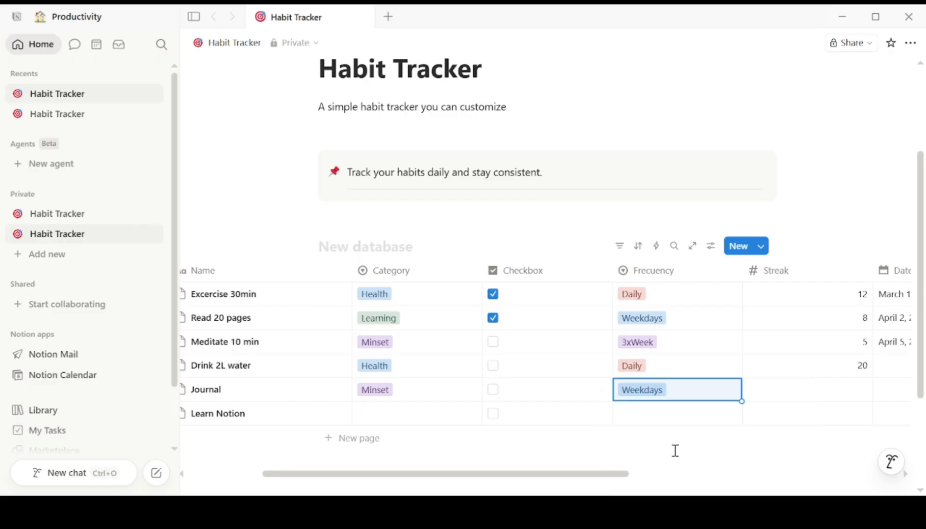
left_click(852, 392)
type("3")
key("Return")
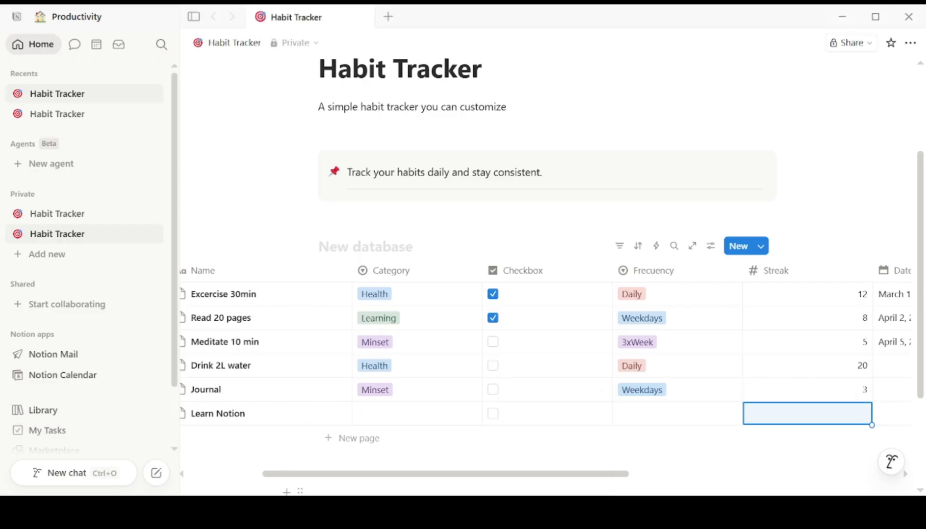
Fill the Learn Notion row with category Work, frequency 3xWeek and a streak of 6
left_click(418, 416)
left_click(414, 390)
left_click(667, 416)
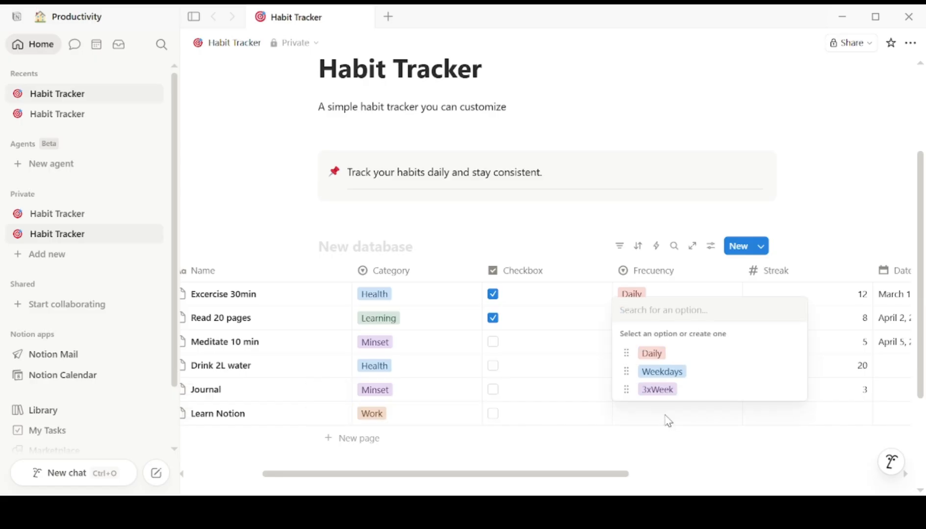
left_click(657, 390)
left_click(846, 413)
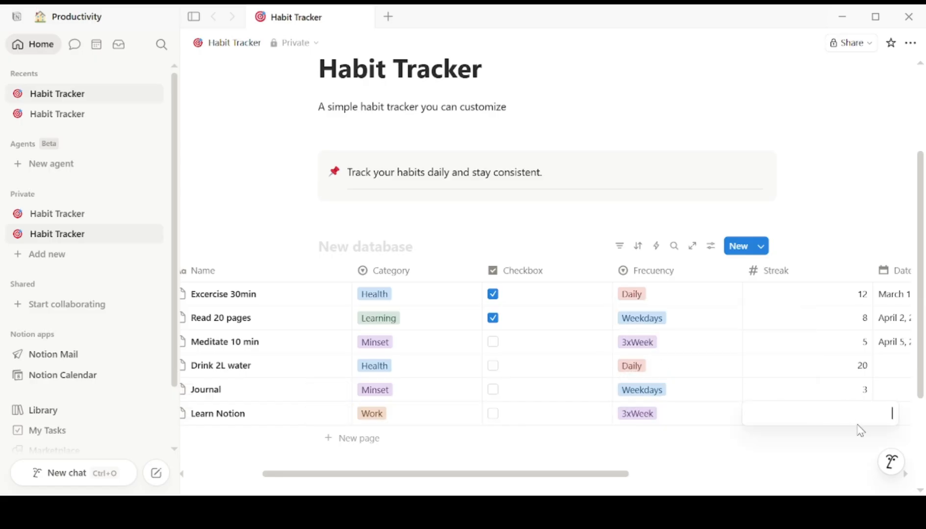
type("6")
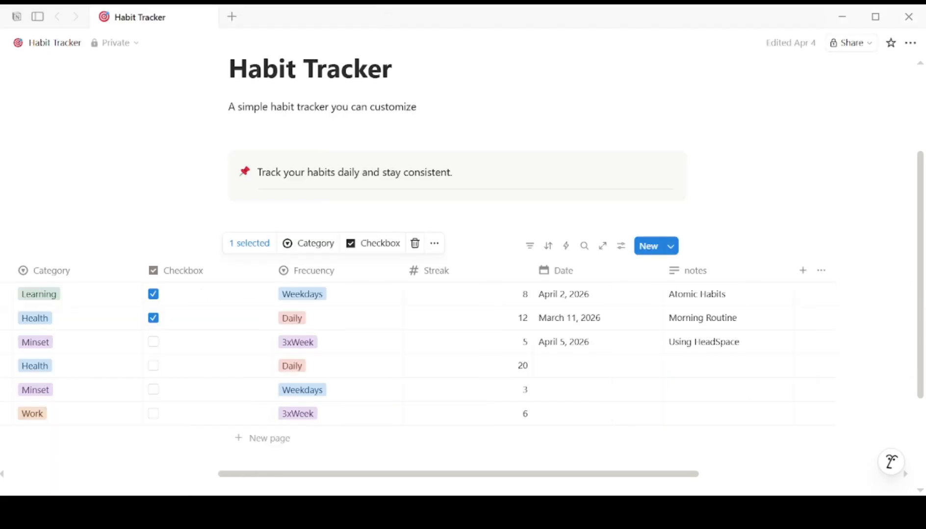
Change the habit database's view layout from Table to Board
left_click(821, 270)
left_click(696, 251)
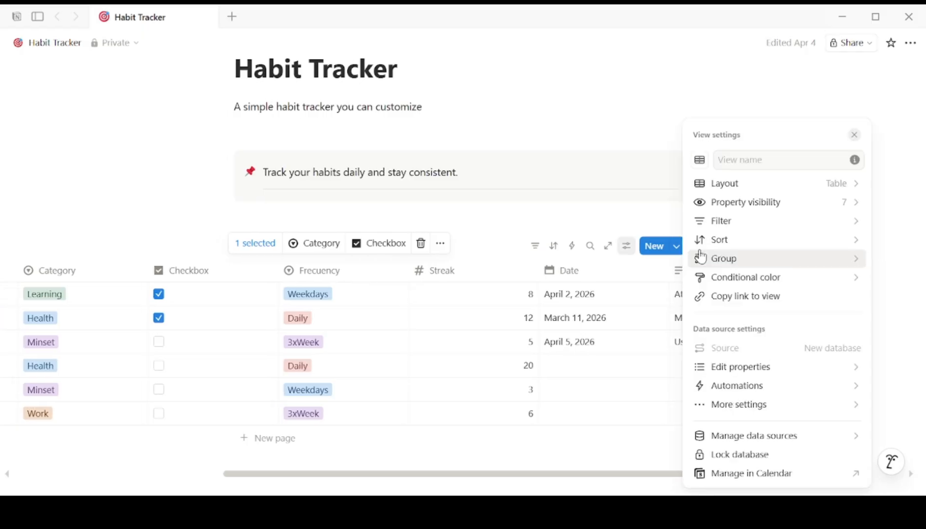
left_click(779, 190)
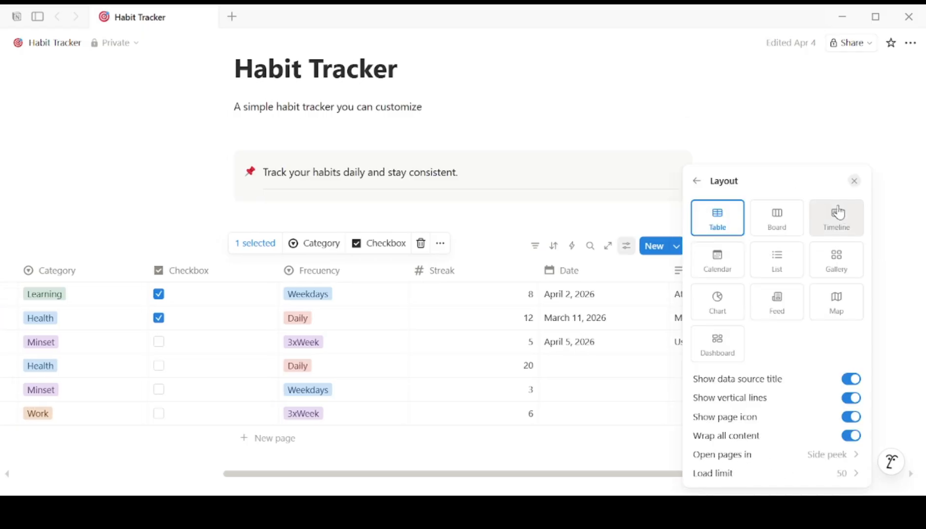
left_click(790, 227)
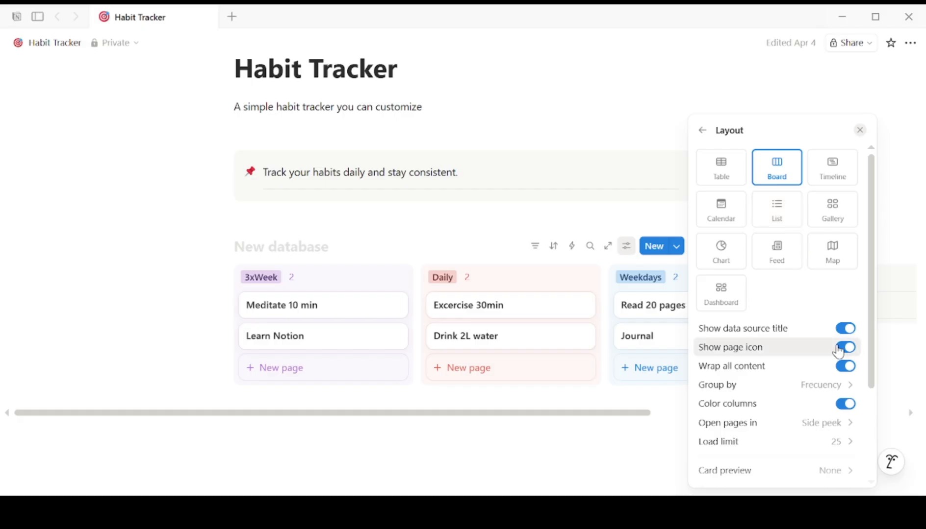
Group the board by Category and move the Excercise 30min card into the Learning group
left_click(834, 385)
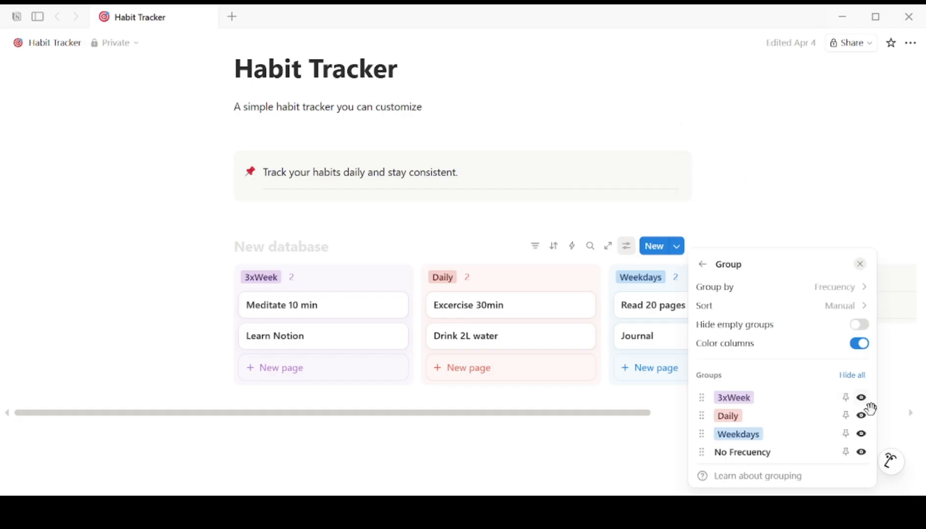
left_click(854, 289)
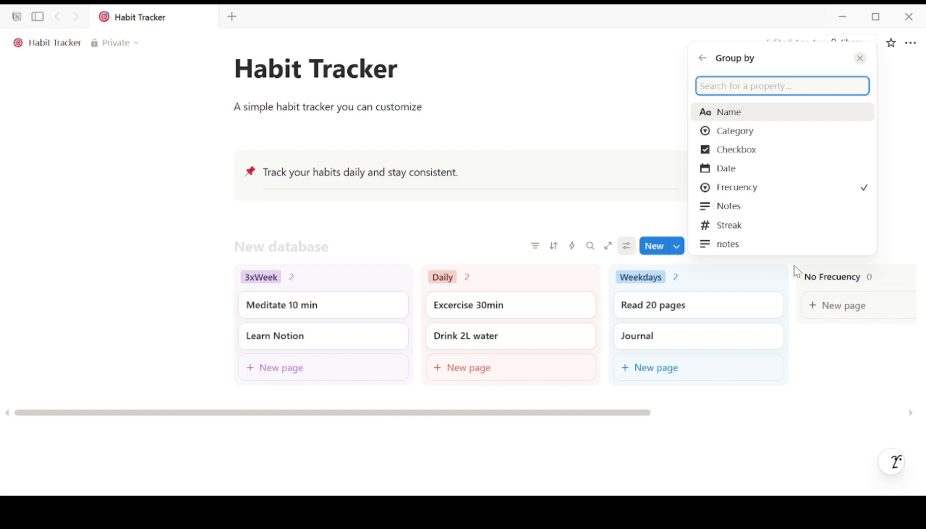
left_click(768, 133)
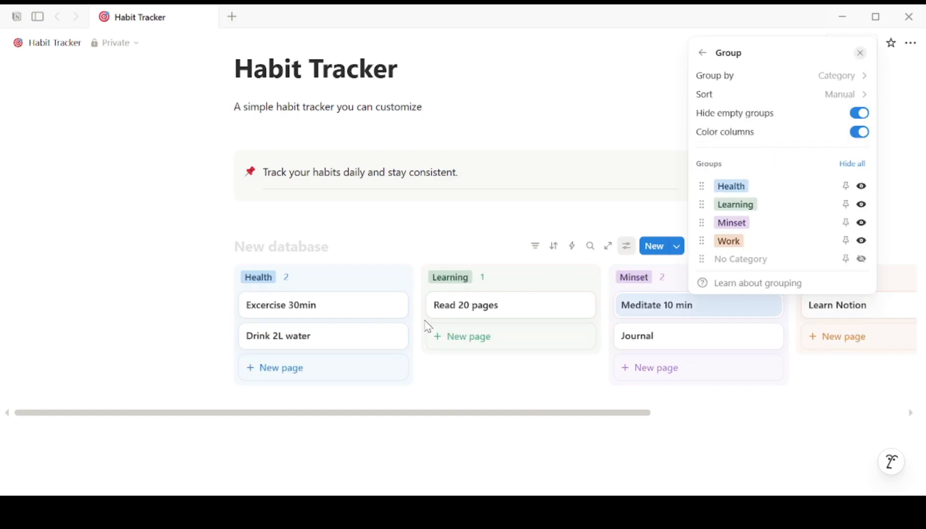
left_click(494, 334)
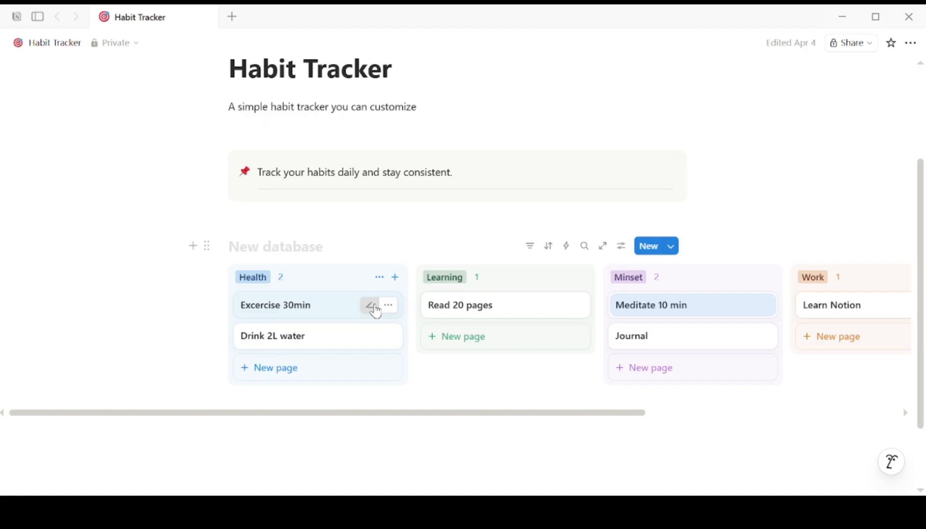
left_click_drag(375, 309, 560, 324)
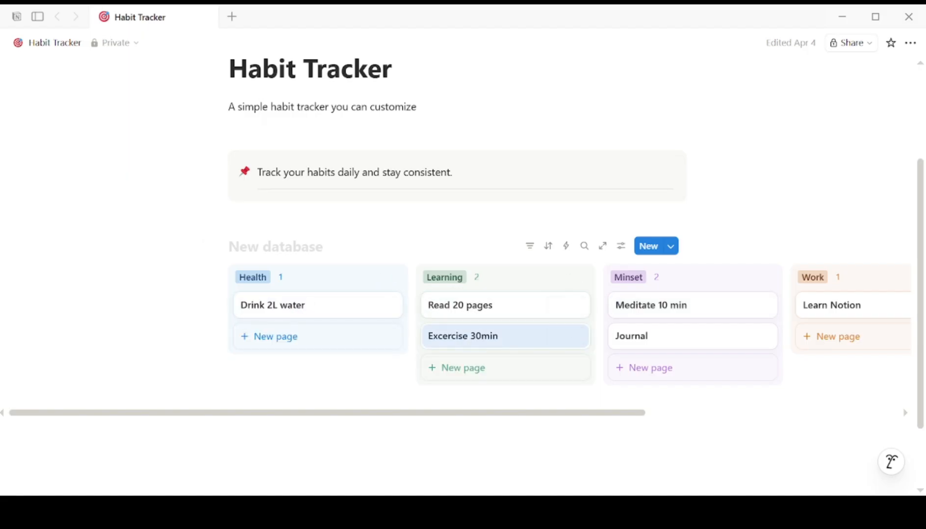
Switch the habit database's layout from Board to Gallery
key("ctrl+minus")
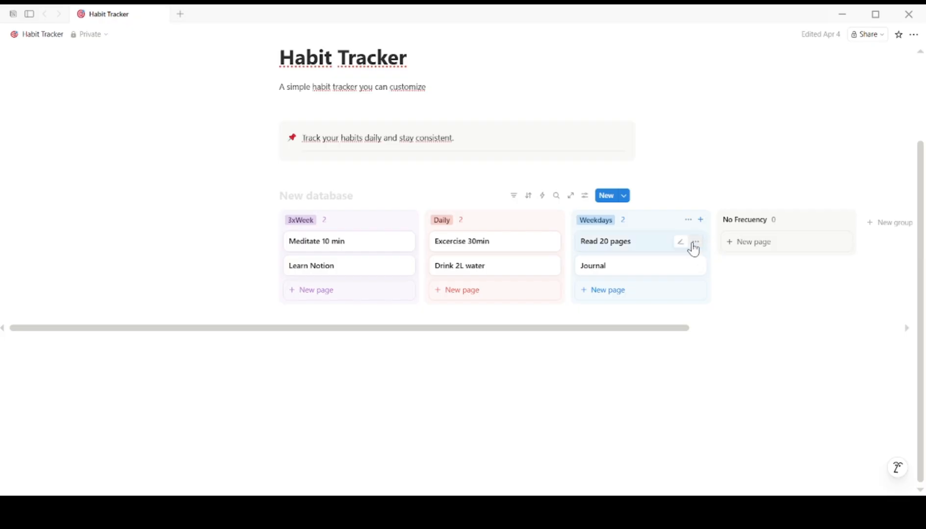
left_click(695, 242)
left_click(731, 339)
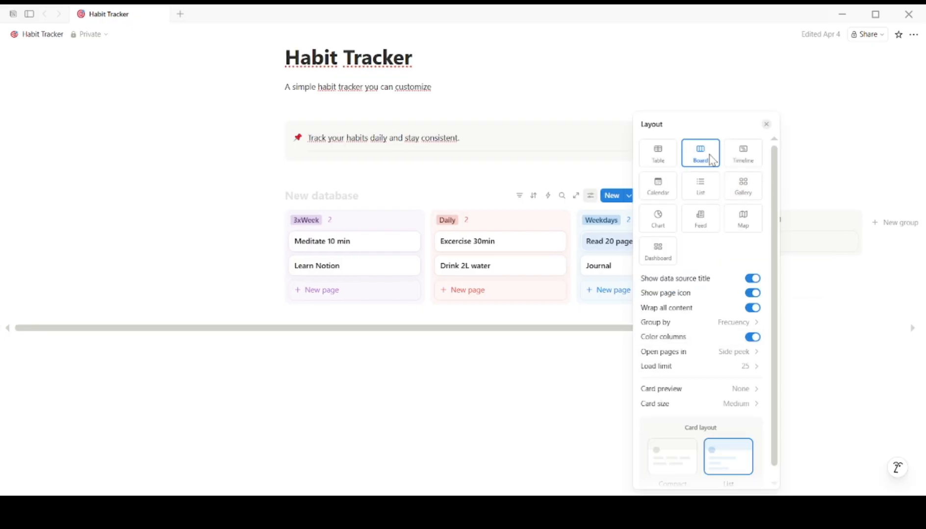
left_click(739, 191)
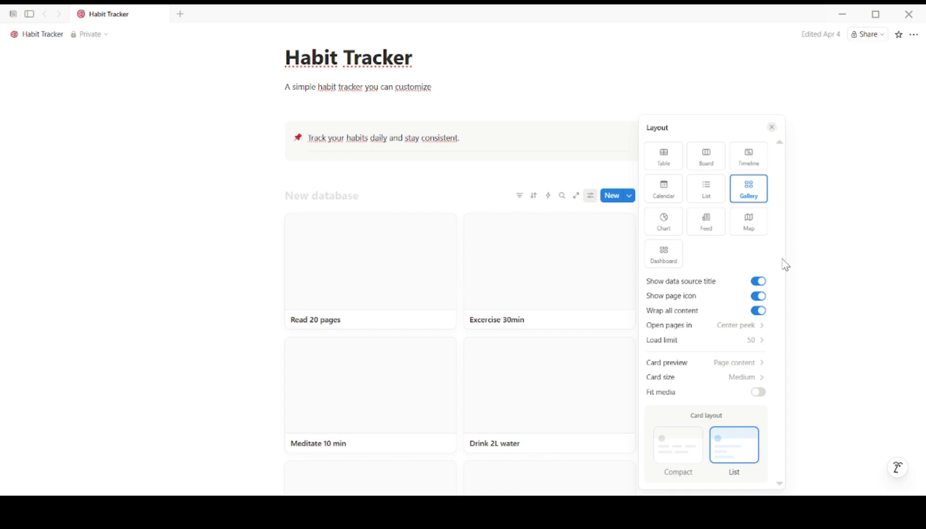
left_click(583, 270)
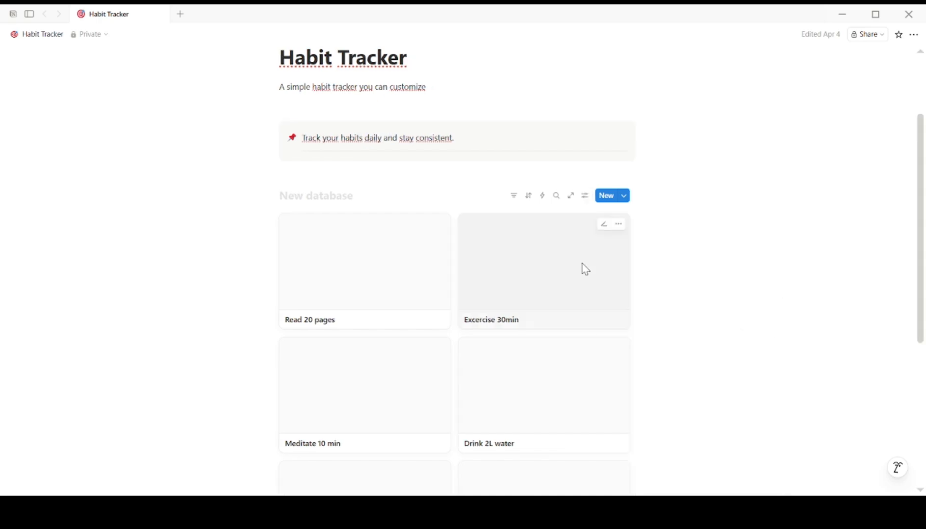
Make the Category and Streak properties visible on the gallery cards
left_click(625, 228)
left_click(692, 337)
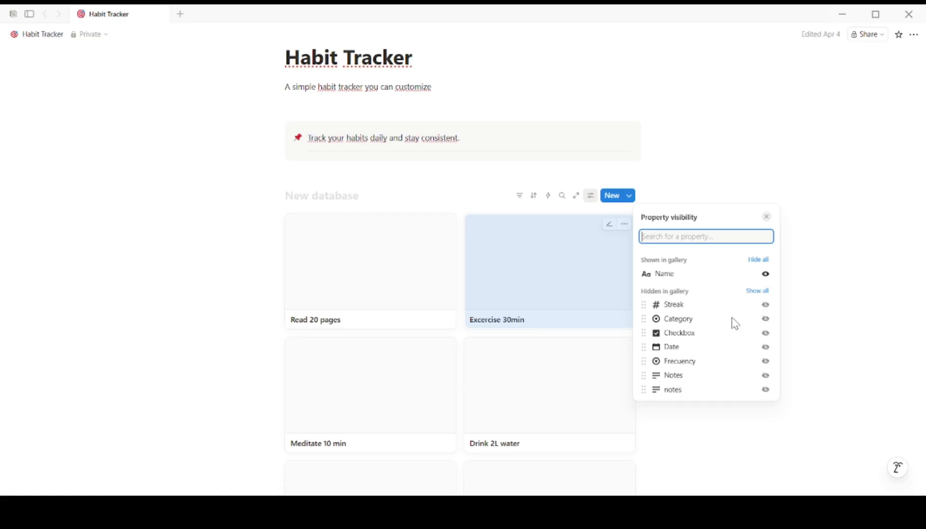
left_click(765, 319)
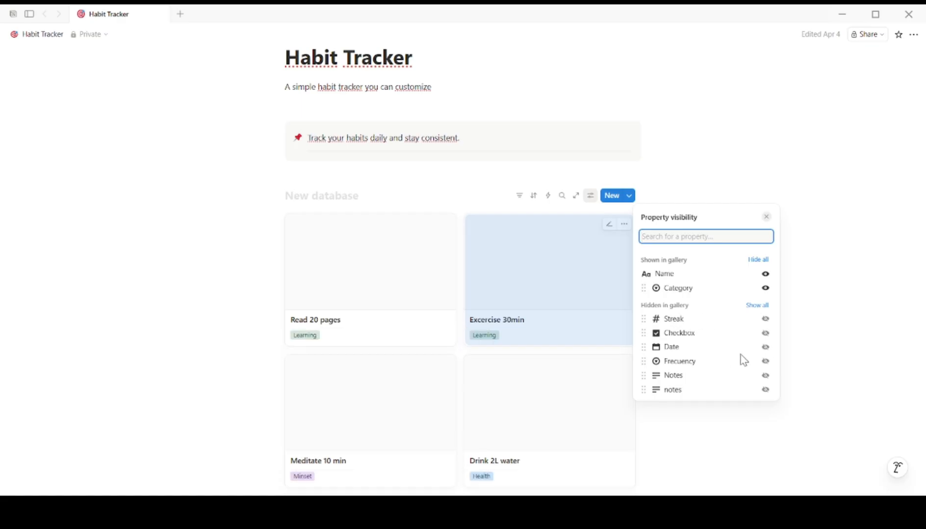
left_click(765, 319)
Title the gallery database "Habit Cards"
left_click(357, 199)
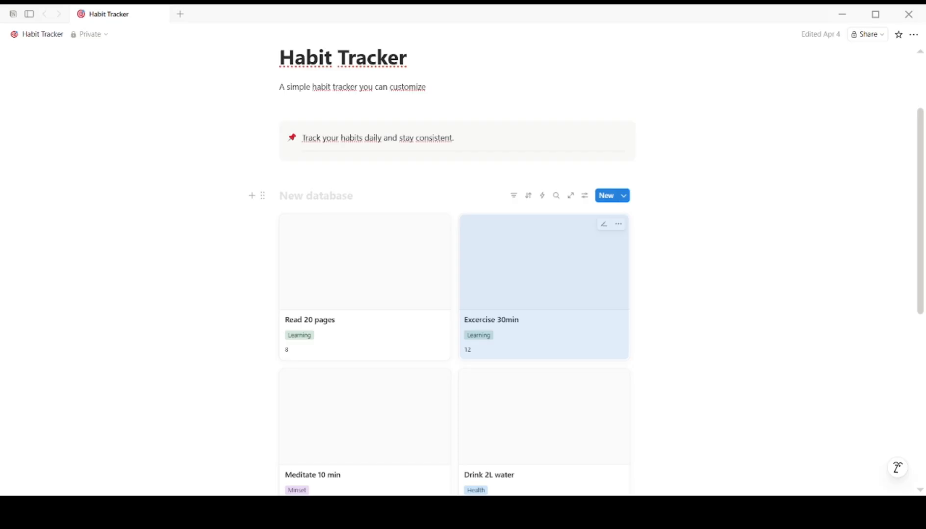
left_click(344, 201)
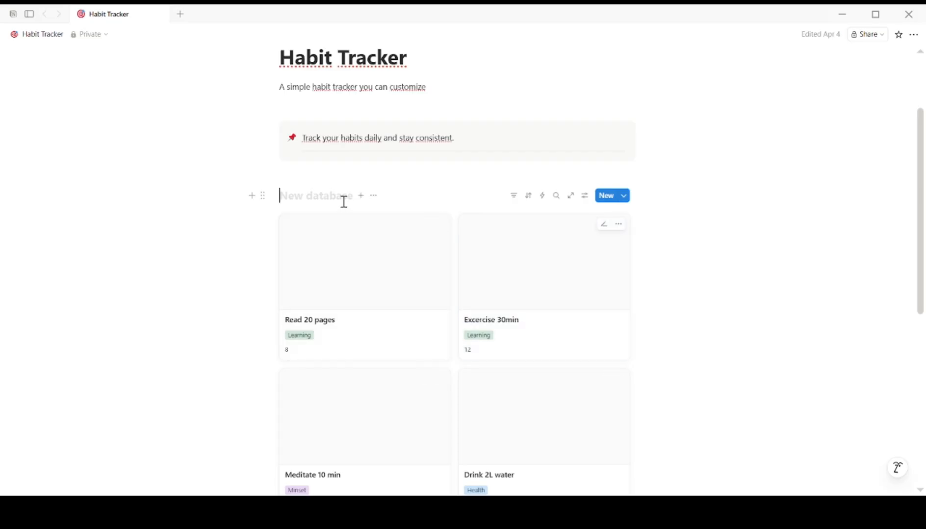
type("Habit Cards")
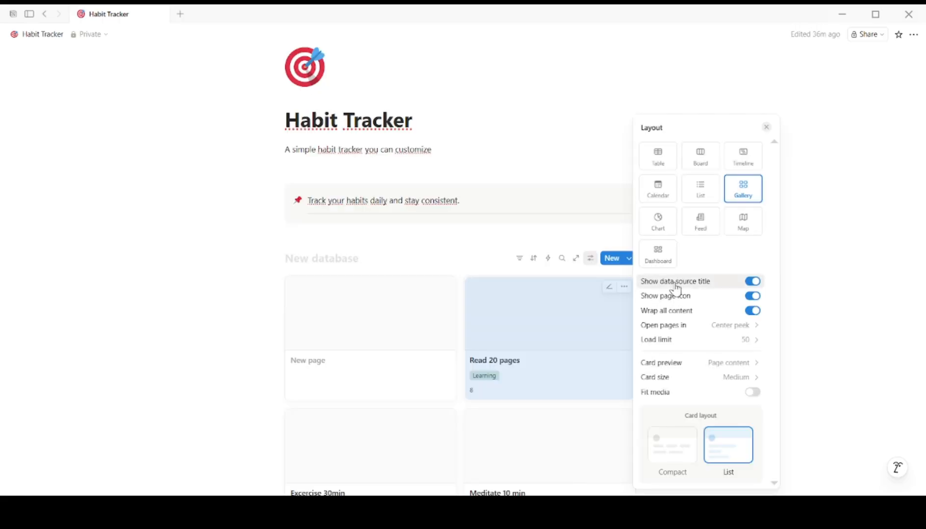
Switch the untitled gallery database to the Calendar layout and title it "Timeline"
left_click(668, 191)
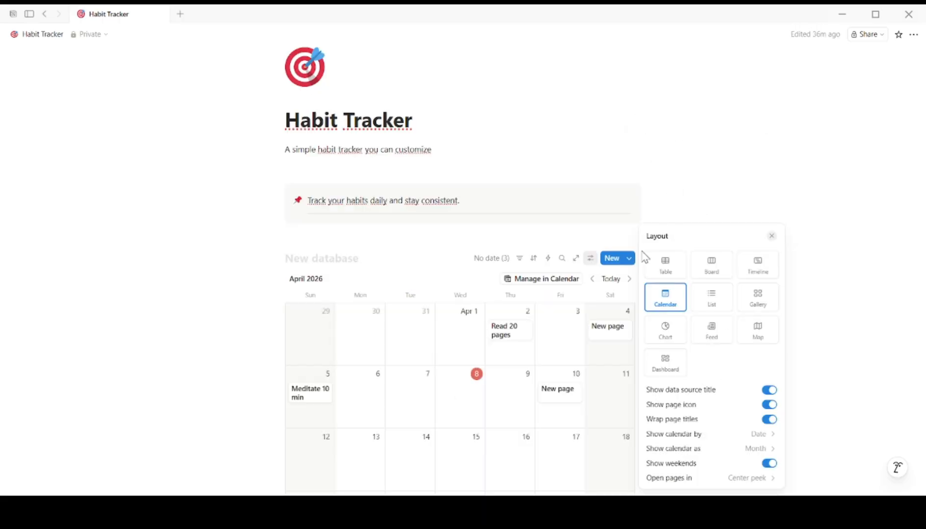
left_click(382, 257)
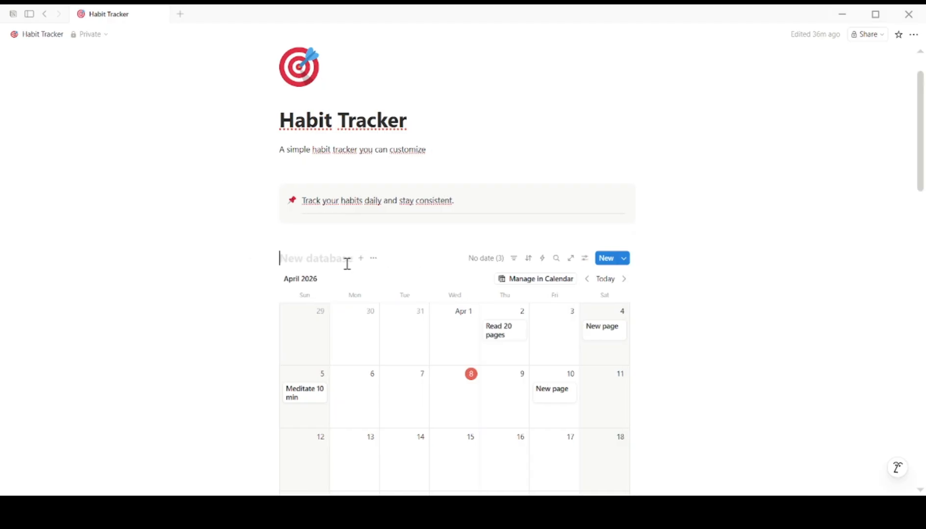
type("Timeli")
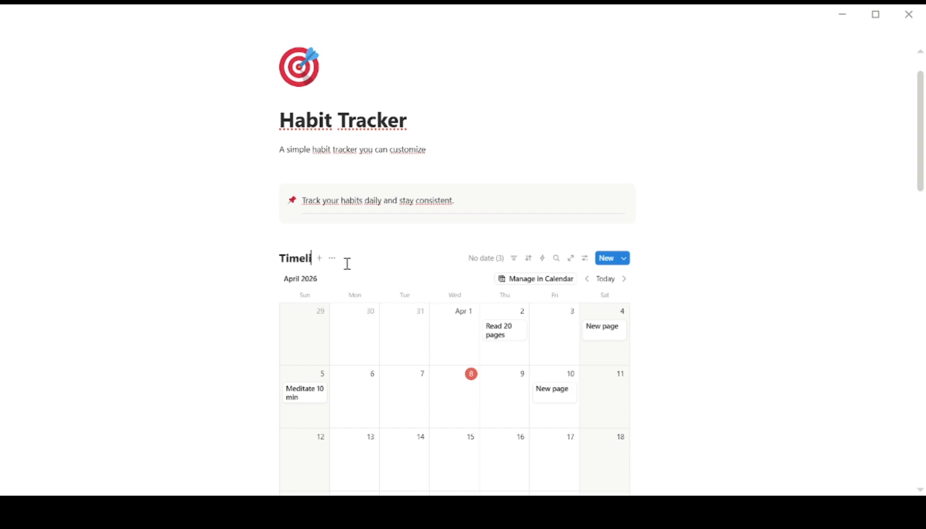
type("ne")
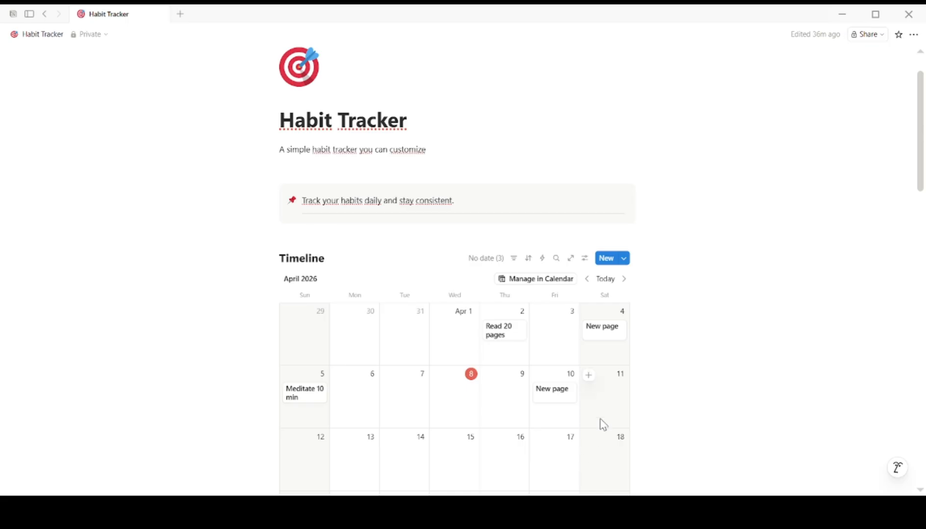
scroll(601, 421, "down", 8)
scroll(601, 421, "down", 7)
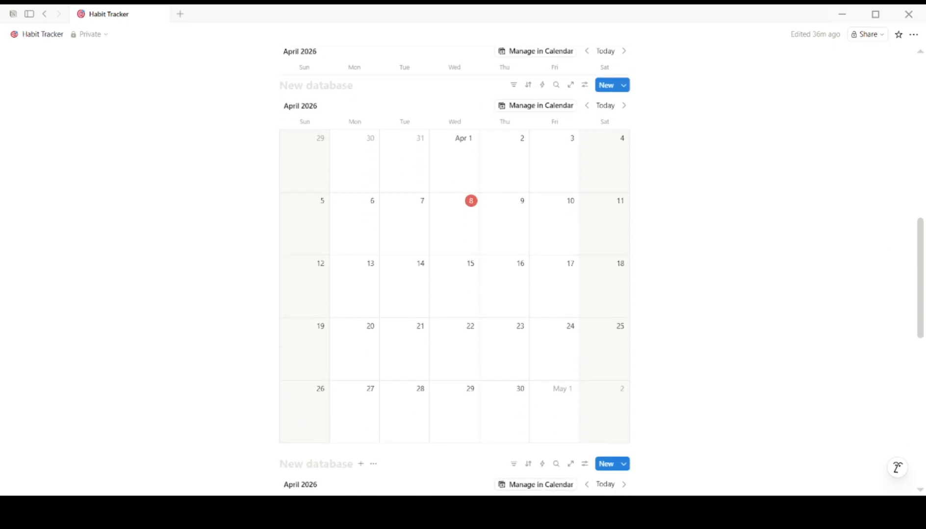
scroll(601, 422, "down", 8)
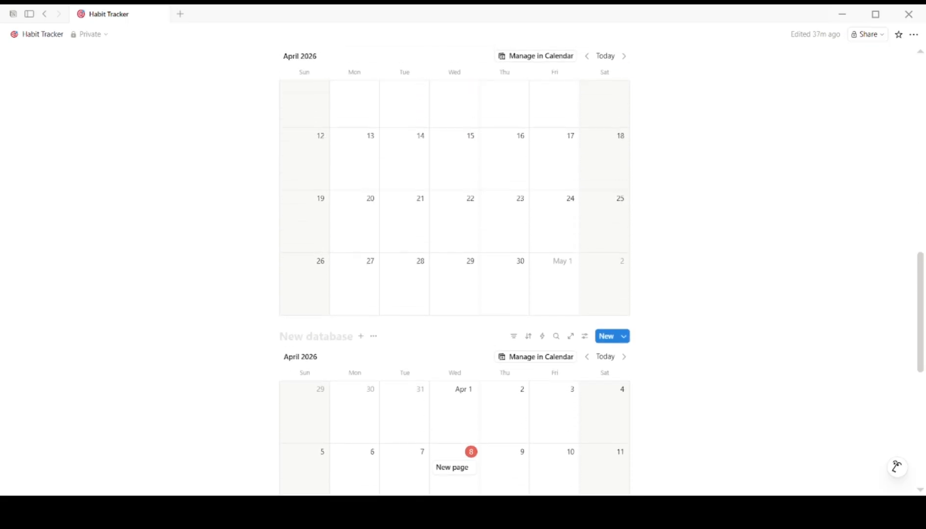
scroll(454, 282, "down", 1)
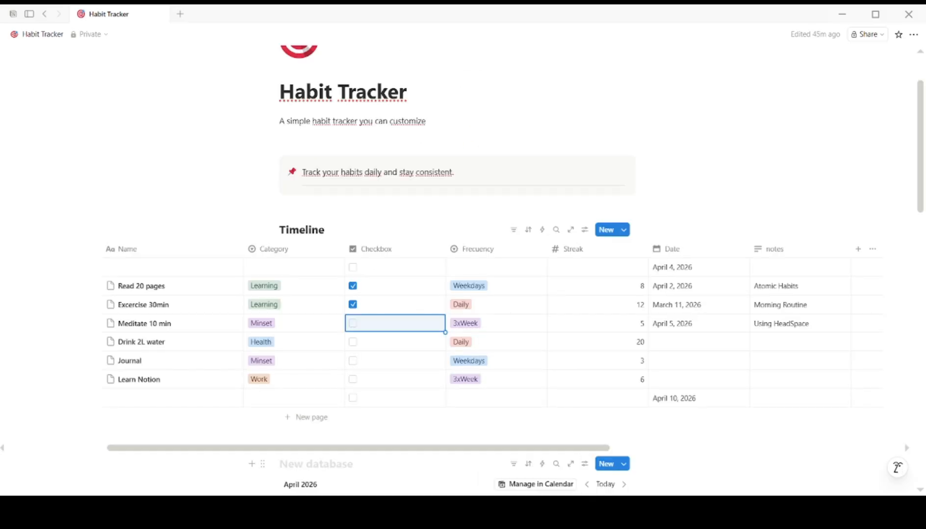
Tick the checkbox for "Meditate 10 min" and set the "Excercise 30min" streak to 13
left_click(354, 326)
left_click(353, 324)
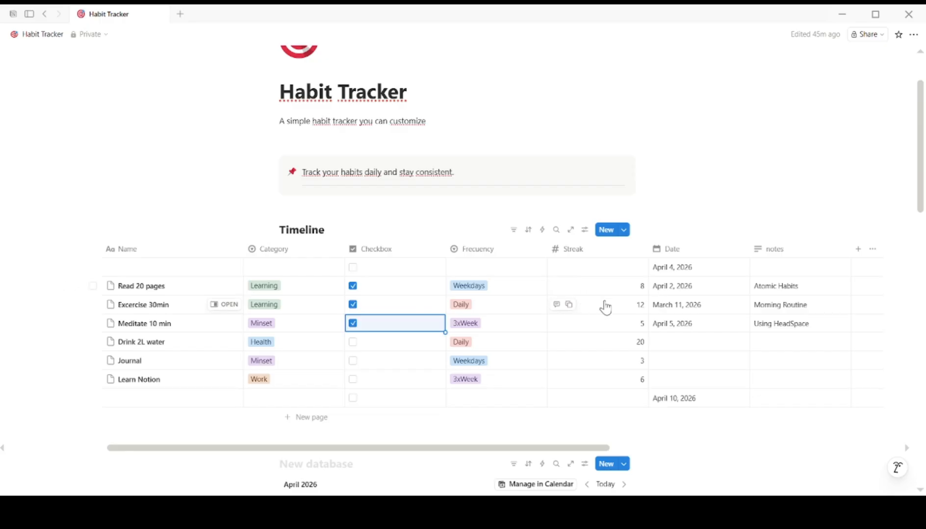
left_click(623, 308)
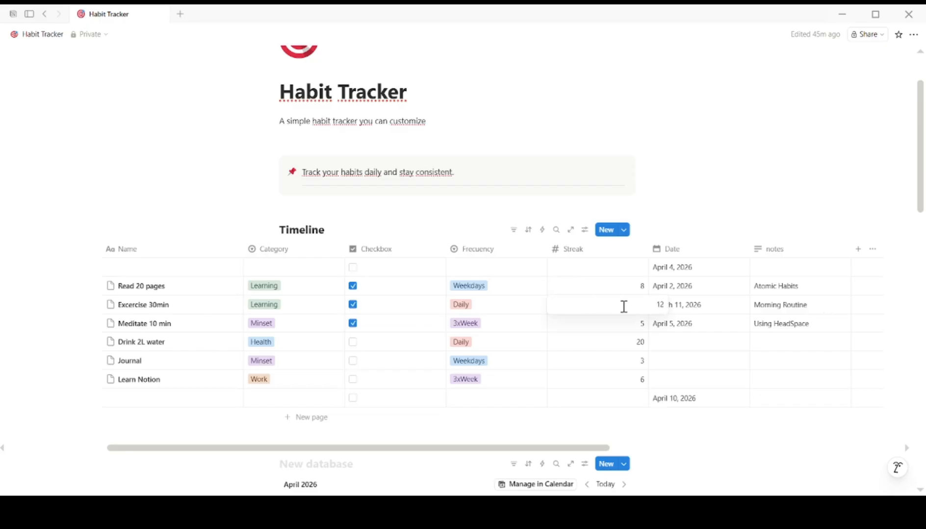
key("BackSpace")
type("1")
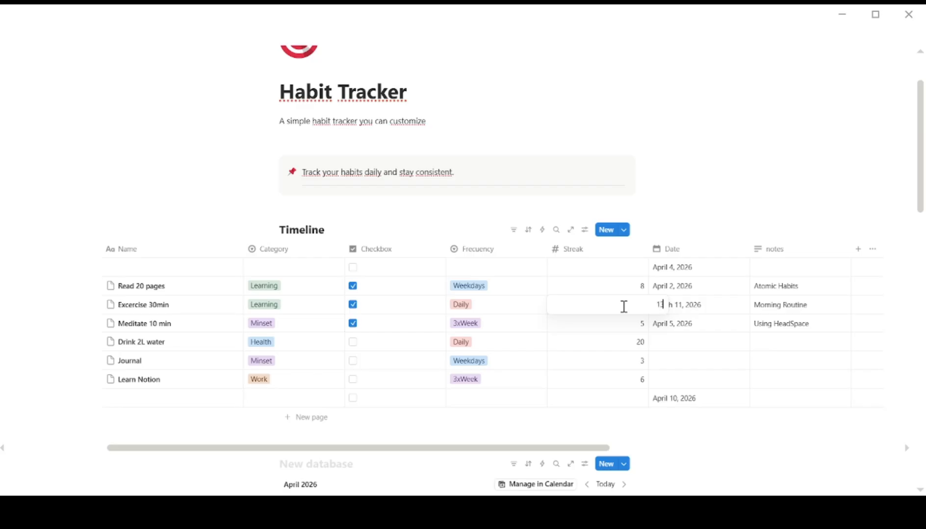
key("Return")
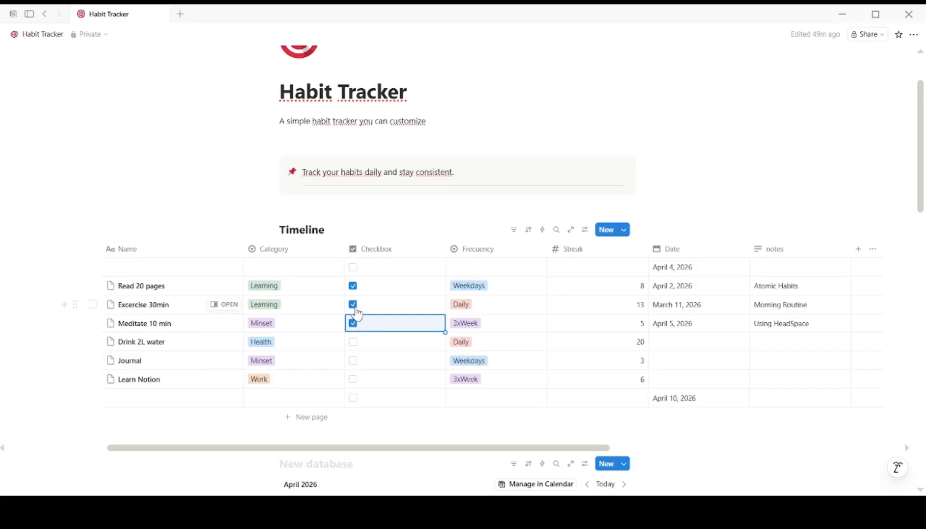
Clear the checkboxes of the "Meditate 10 min", "Excercise 30min" and "Read 20 pages" habits
left_click(357, 327)
left_click(357, 328)
left_click(358, 308)
left_click(355, 288)
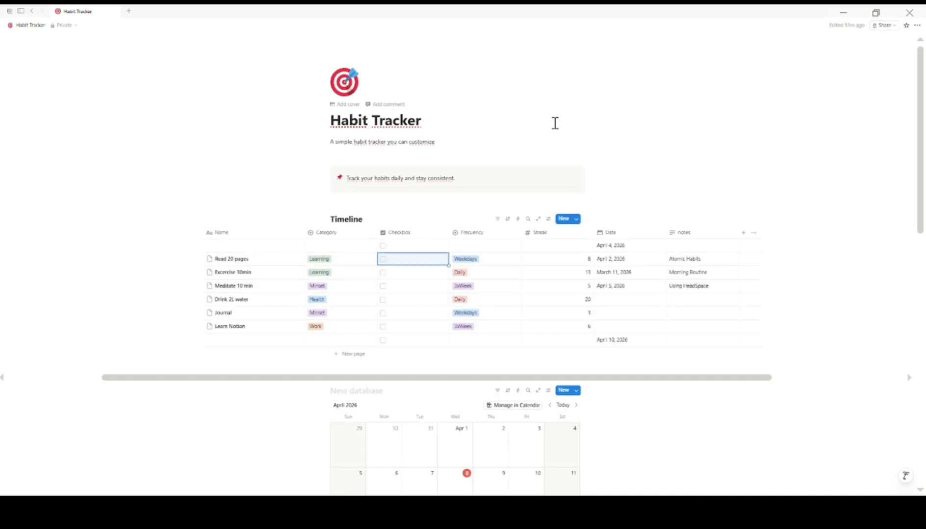
key("ctrl+backslash")
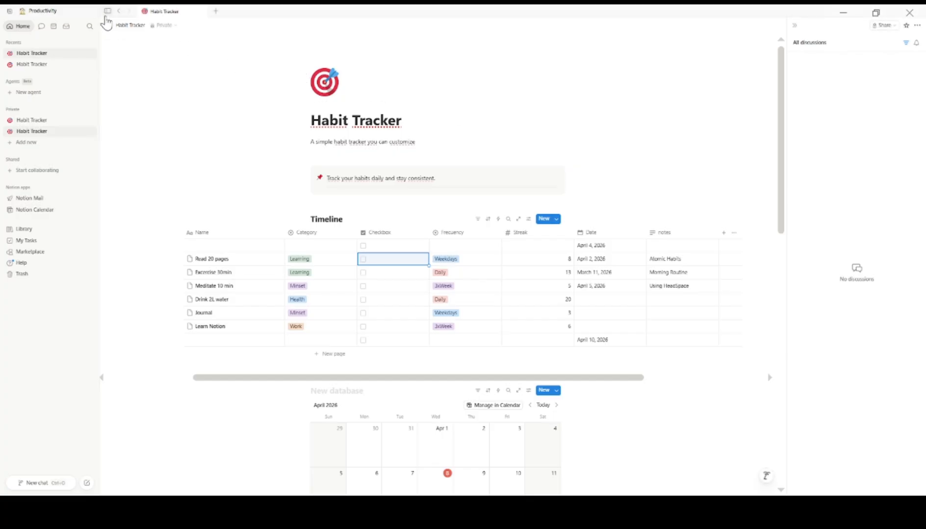
left_click(108, 12)
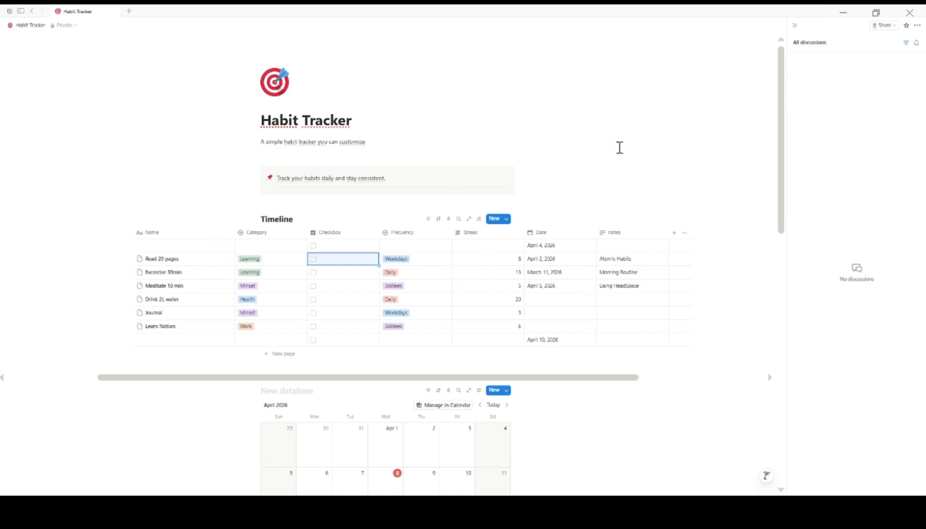
scroll(778, 196, "down", 1)
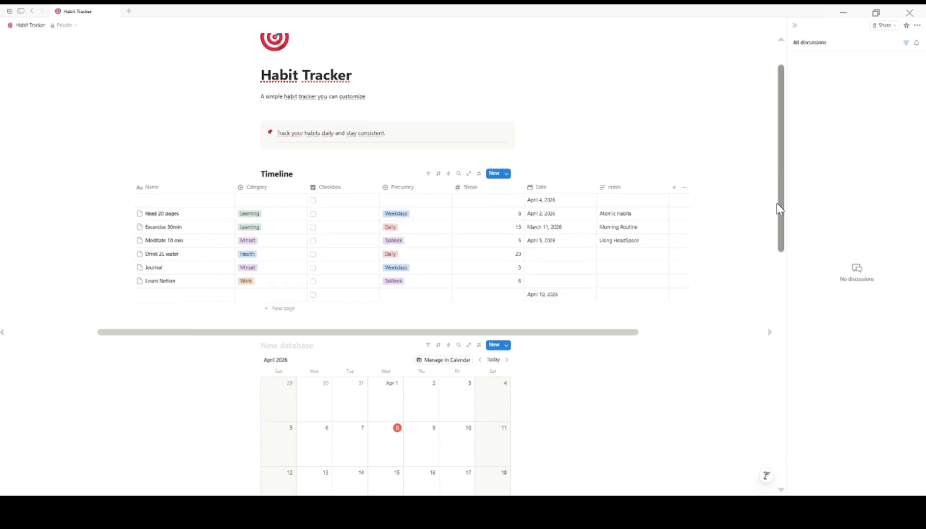
left_click_drag(777, 204, 775, 141)
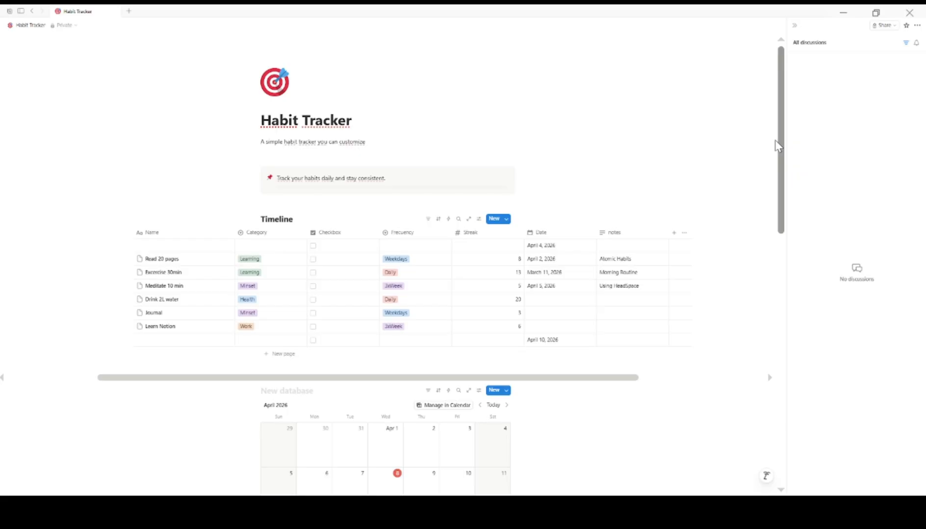